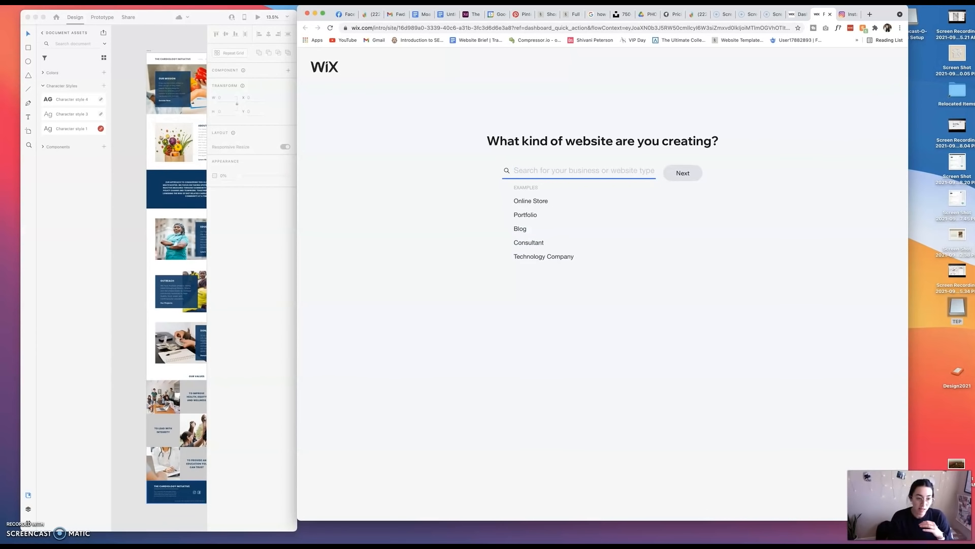
# Switch to the Adobe XD mockup, show it in Share mode and widen the window around the enlarged home page artboard.
pyautogui.click(129, 131)
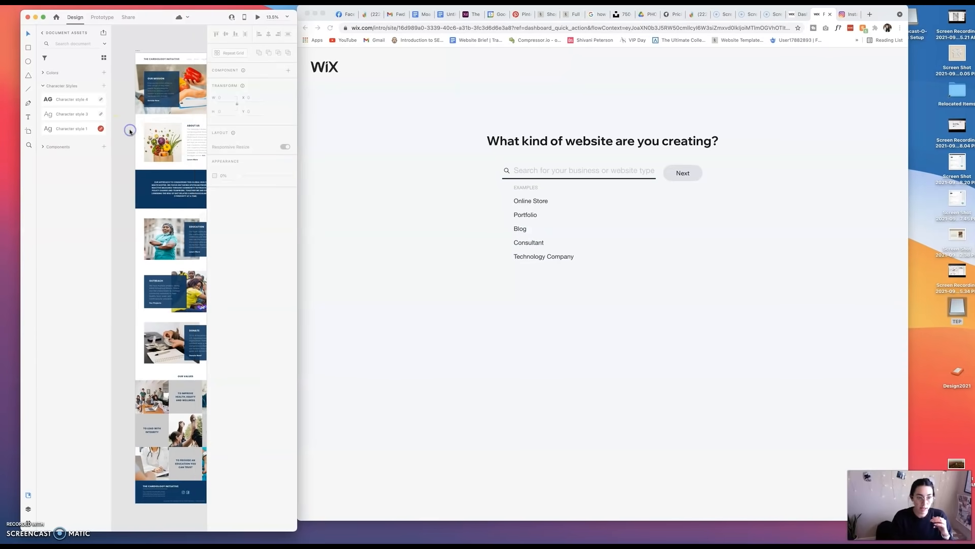
pyautogui.hscroll(1, 130, 132)
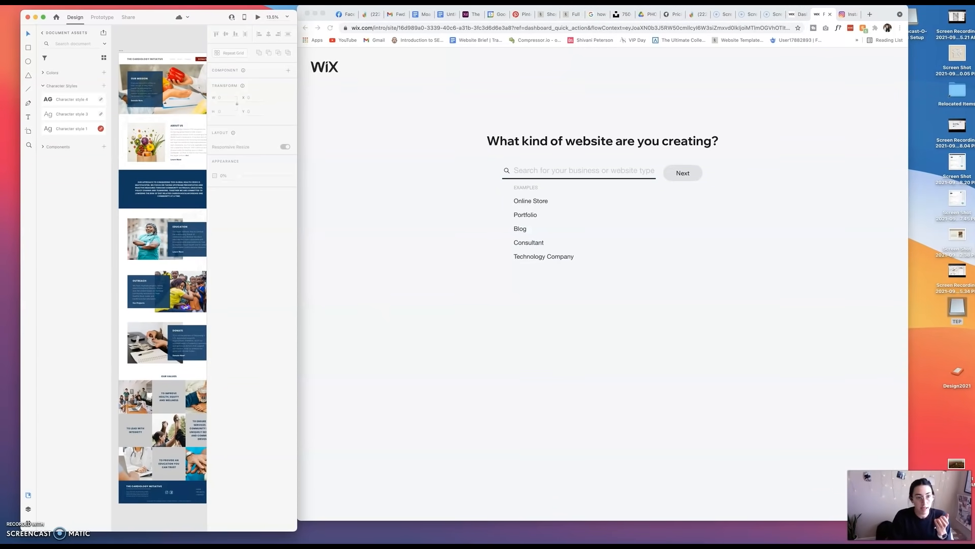
pyautogui.click(102, 17)
pyautogui.click(125, 17)
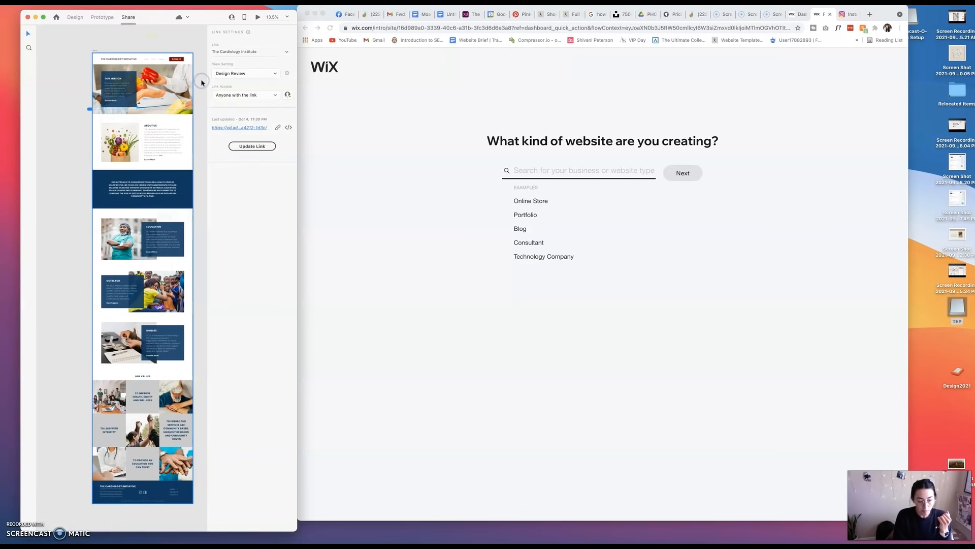
pyautogui.scroll(5, 202, 81)
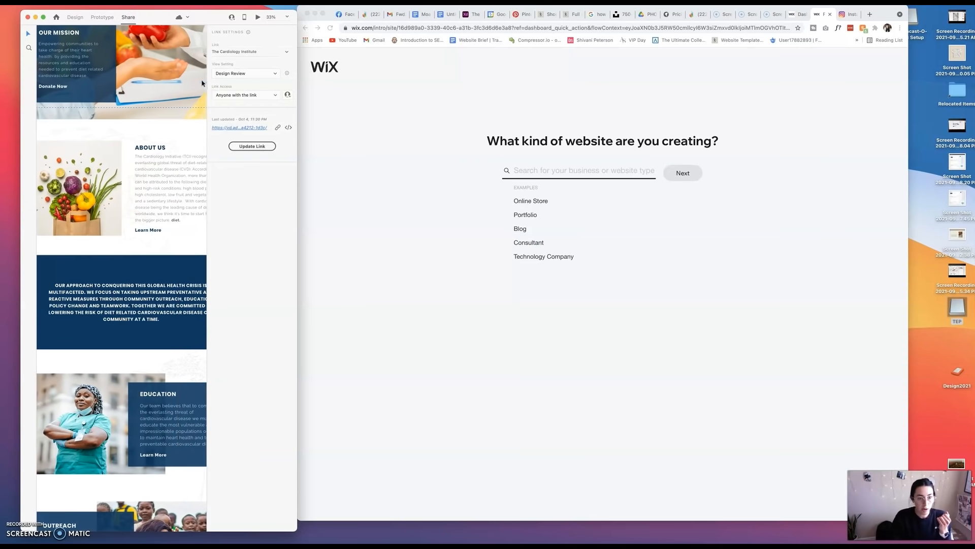
pyautogui.moveTo(298, 174); pyautogui.dragTo(440, 167)
pyautogui.scroll(3, 299, 163)
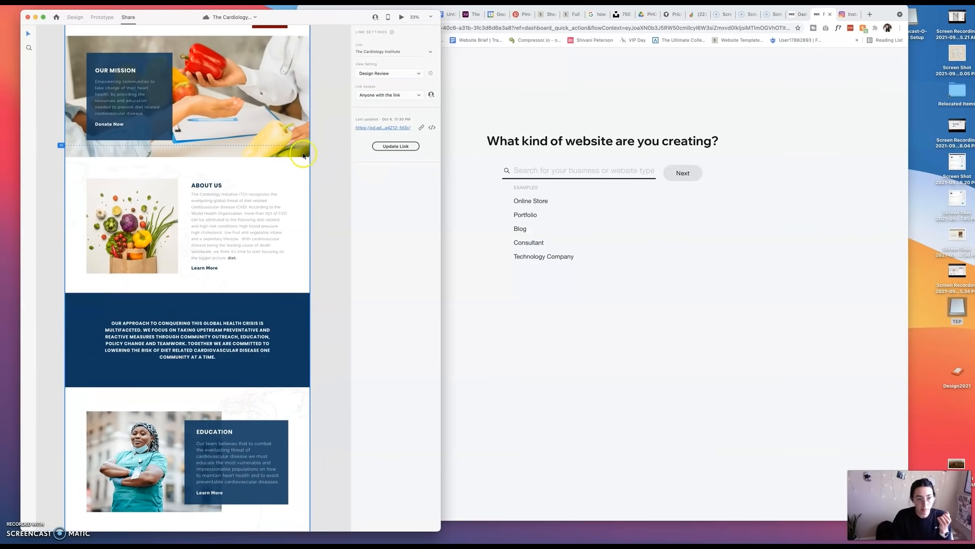
# Review the home page mockup from its header and Our Mission banner to the Our Values grid and footer.
pyautogui.scroll(3, 317, 154)
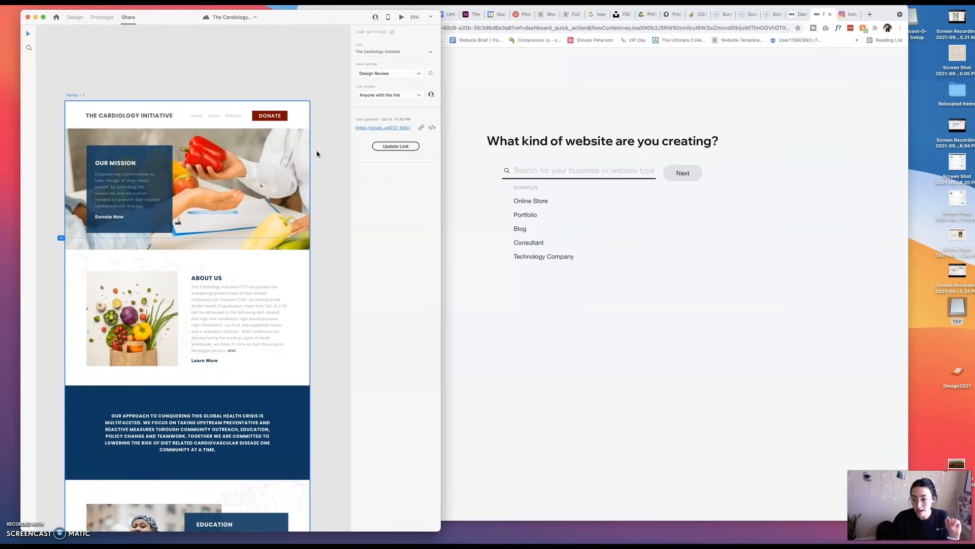
pyautogui.scroll(-1, 317, 153)
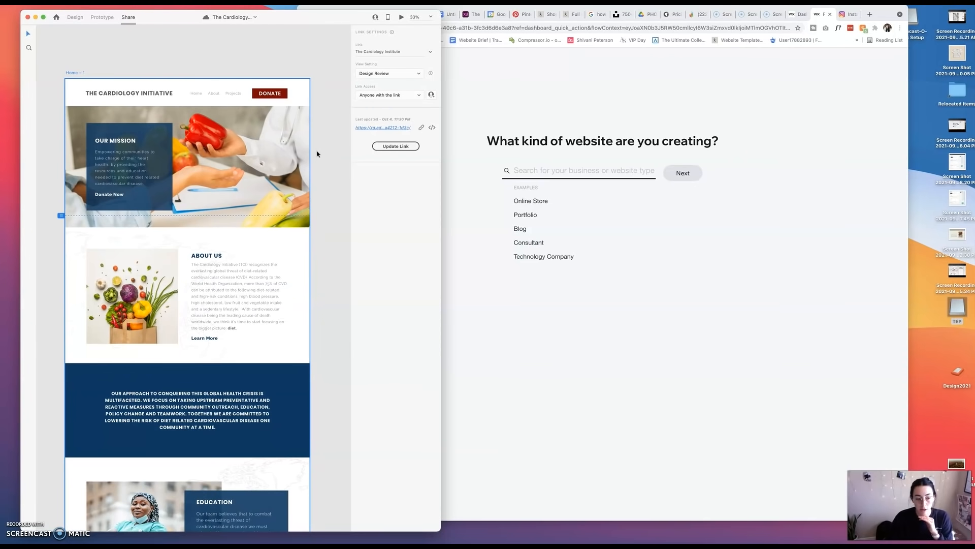
pyautogui.scroll(-1, 317, 154)
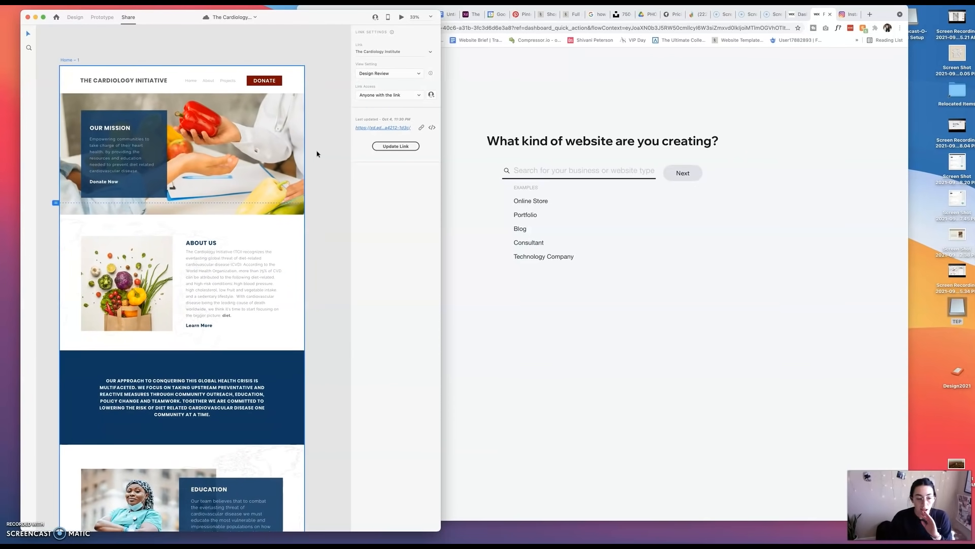
pyautogui.scroll(-10, 153, 199)
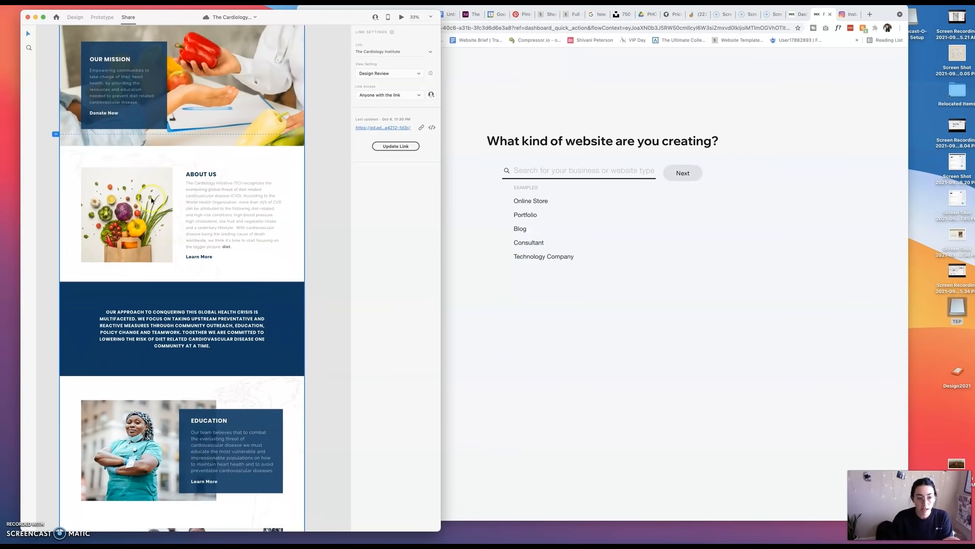
pyautogui.scroll(-5, 152, 201)
# Switch to the browser and open thecardiologyinitiative.org in a new tab.
pyautogui.click(757, 126)
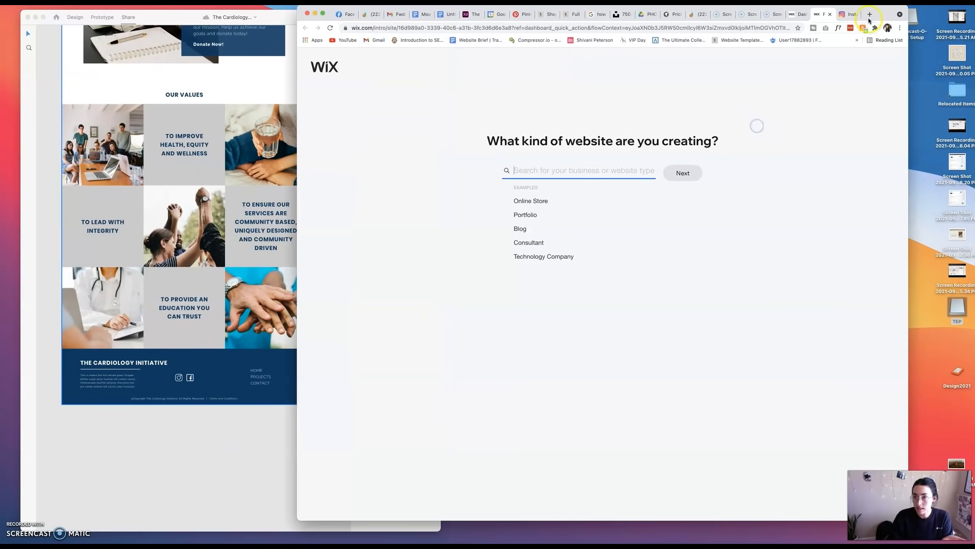
pyautogui.click(870, 16)
pyautogui.write('thecardiologyinitiative.org')
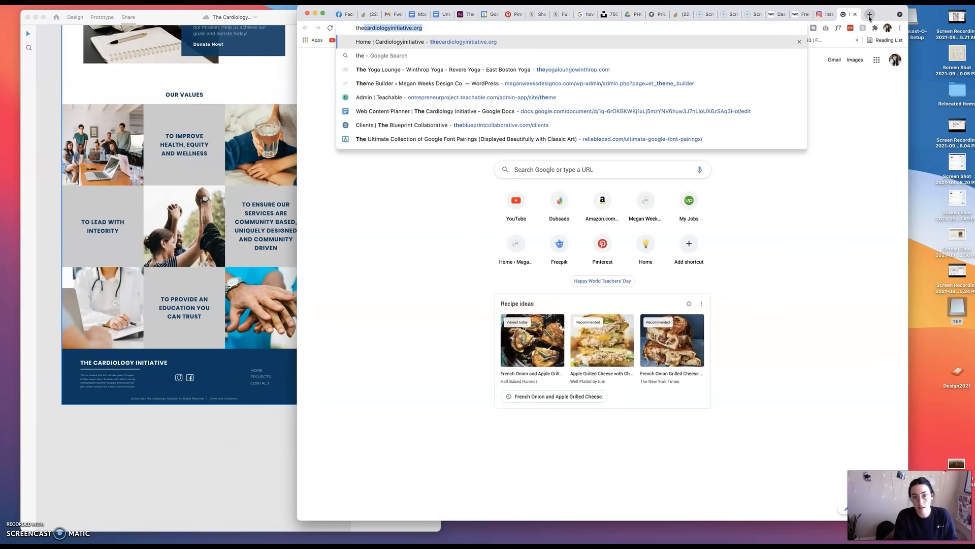
pyautogui.press('Return')
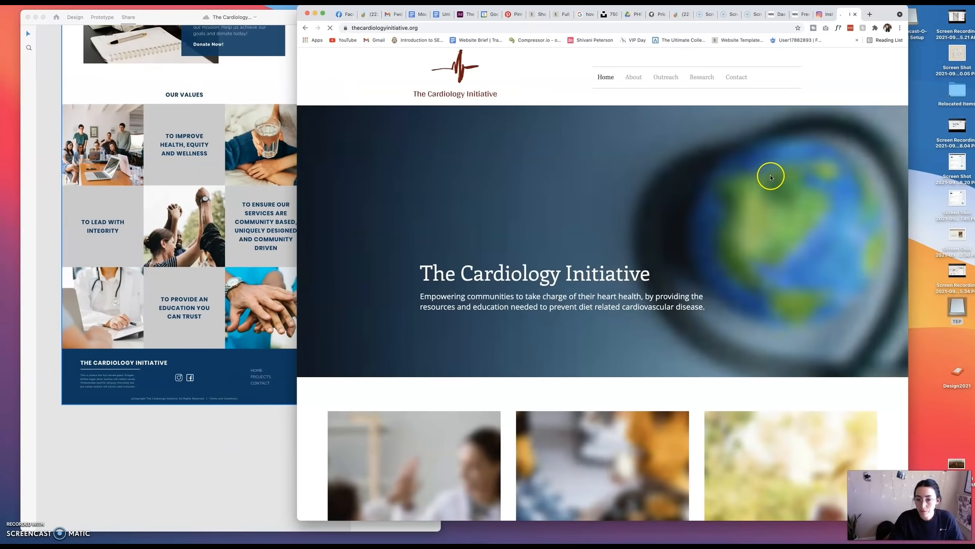
# Examine the existing site's home page, including the Core Values section, and its About page, ending on the home page.
pyautogui.scroll(-20, 769, 176)
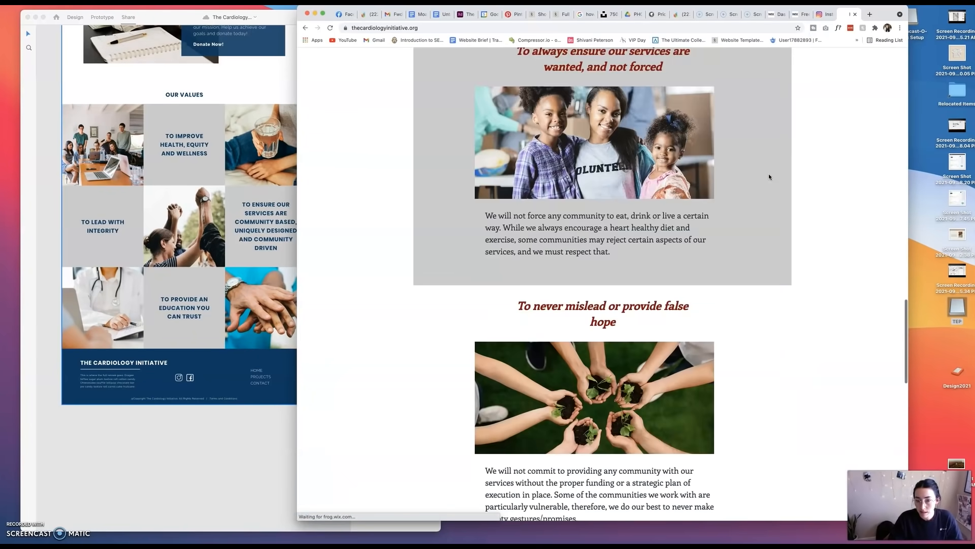
pyautogui.scroll(-3, 769, 176)
pyautogui.scroll(15, 769, 176)
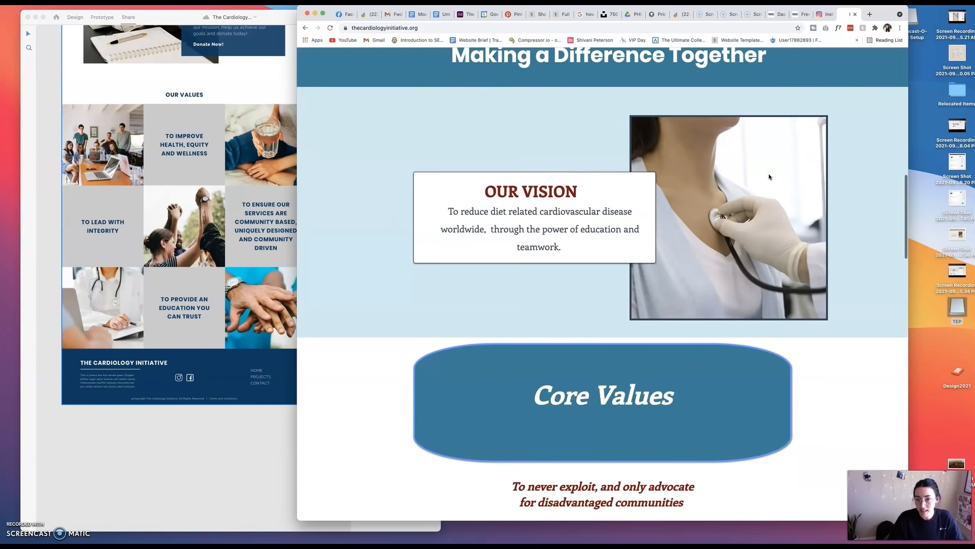
pyautogui.scroll(6, 769, 176)
pyautogui.click(601, 77)
pyautogui.click(632, 76)
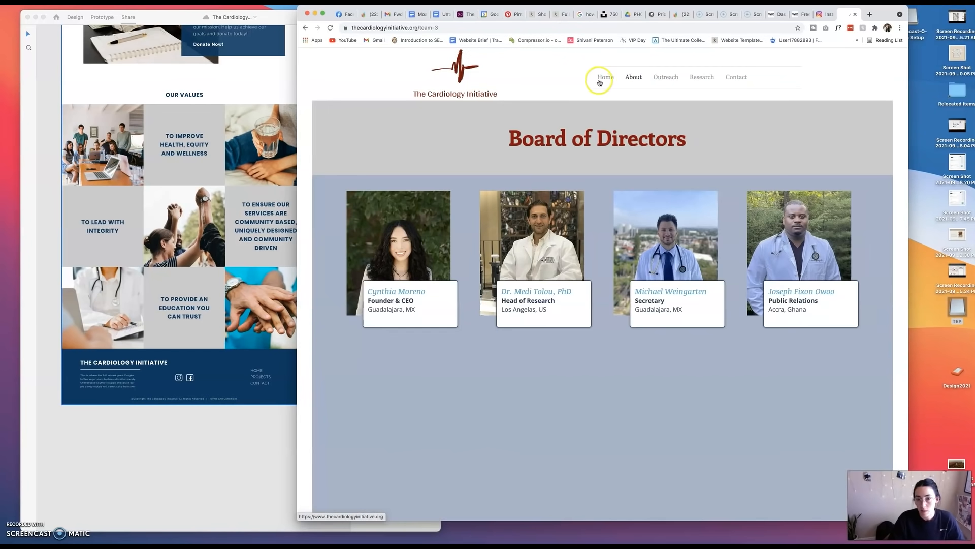
pyautogui.click(600, 80)
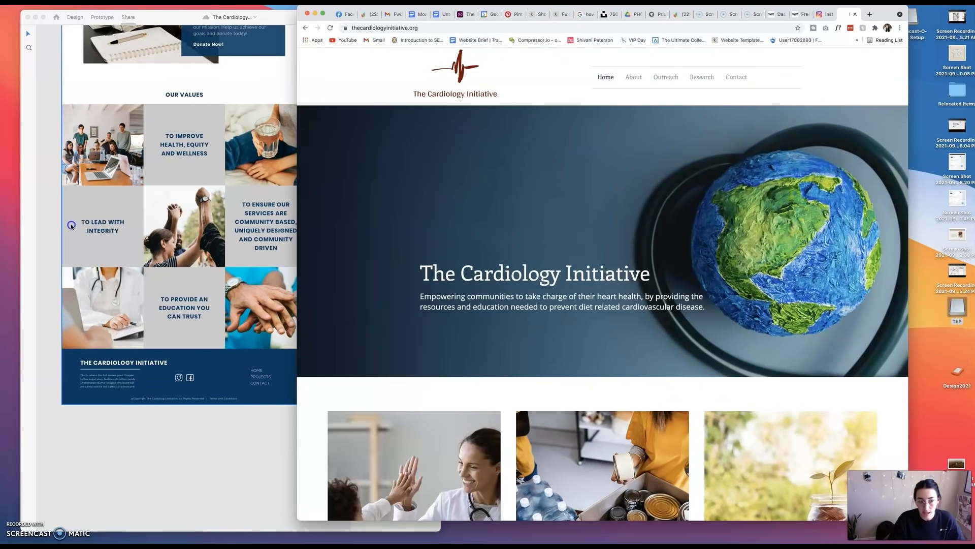
# Recheck the upper part of the mockup in Adobe XD, and return to the Wix website-type question in the browser.
pyautogui.click(143, 204)
pyautogui.scroll(15, 143, 205)
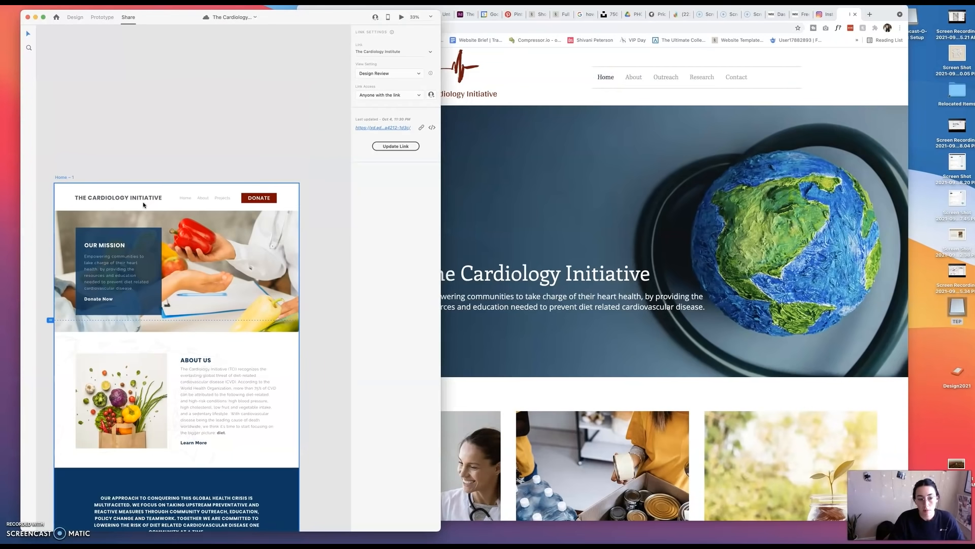
pyautogui.scroll(-3, 143, 205)
pyautogui.hscroll(3, 81, 211)
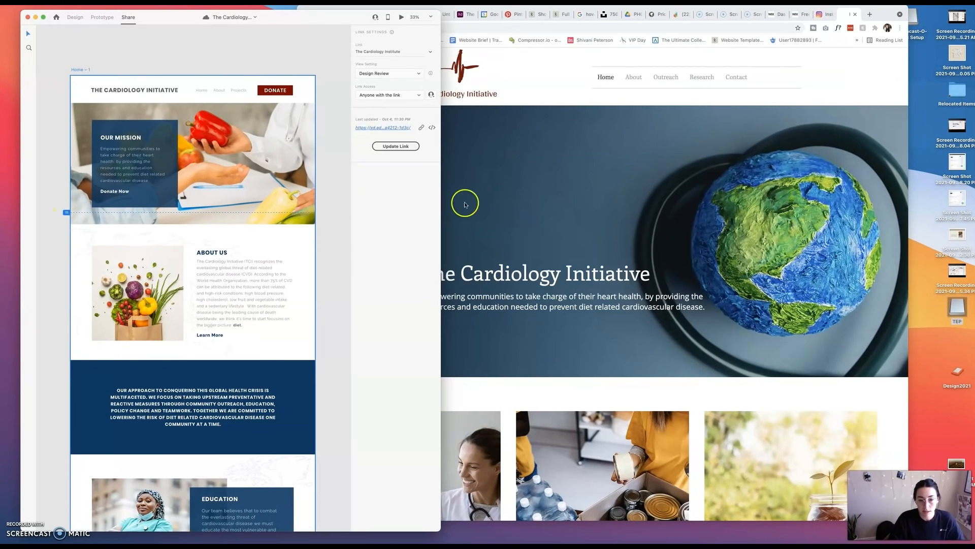
pyautogui.click(613, 174)
pyautogui.click(801, 14)
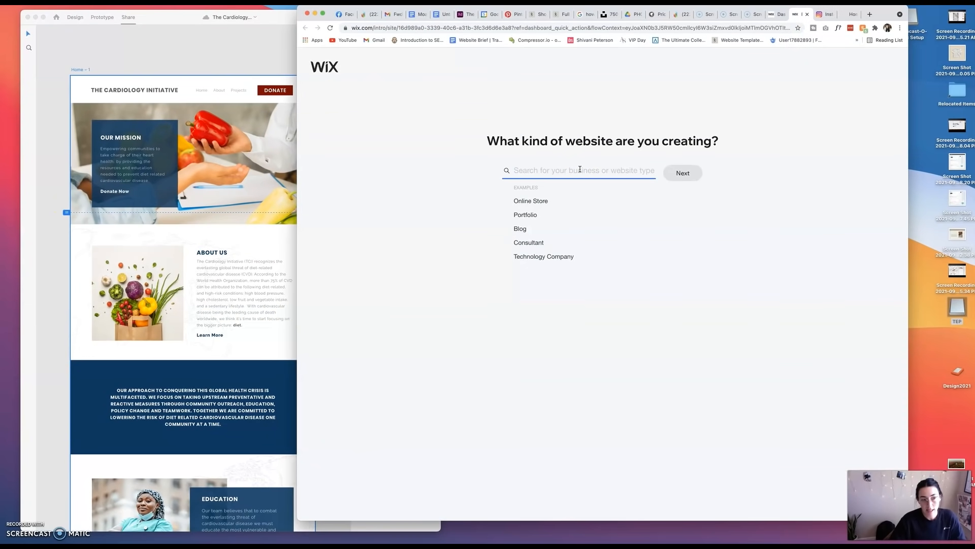
pyautogui.write('Car')
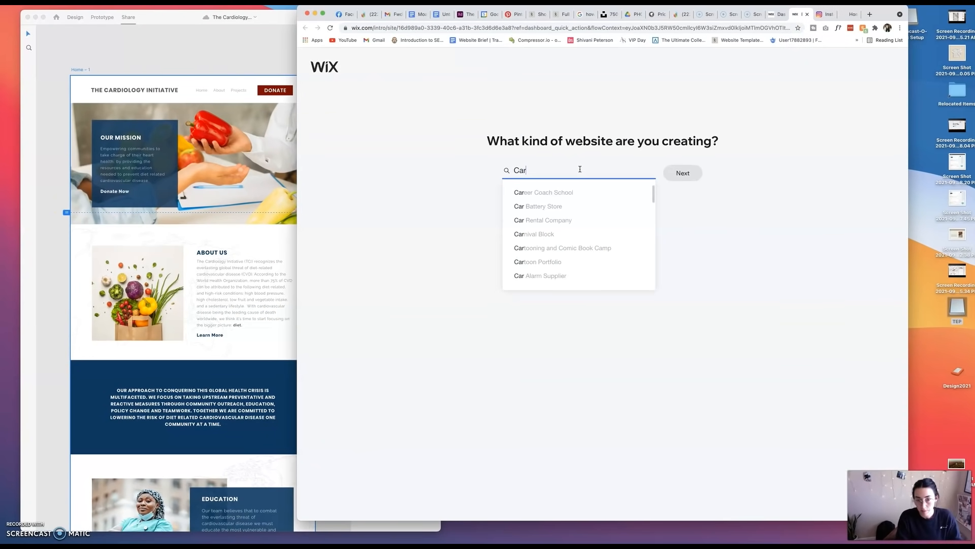
pyautogui.press('BackSpace')
pyautogui.press('BackSpace')
pyautogui.press('BackSpace')
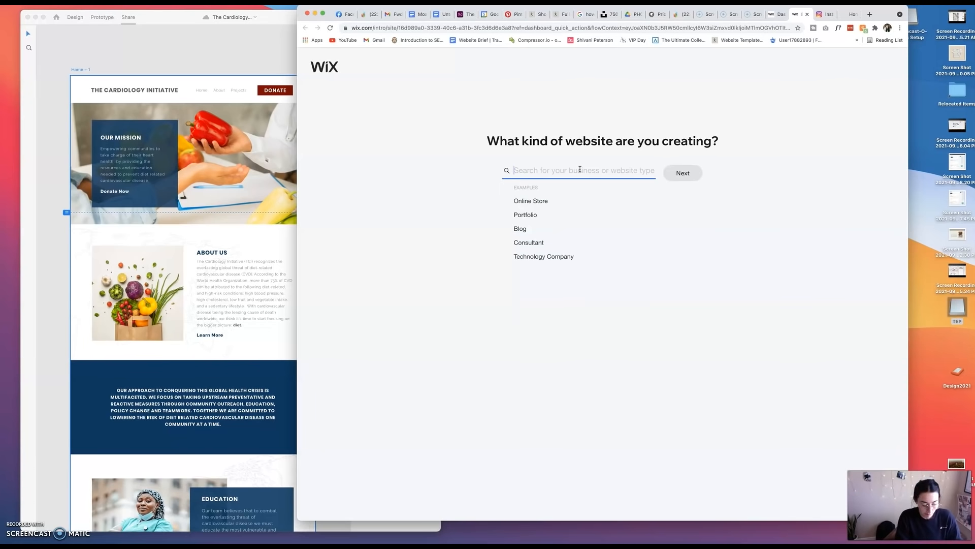
pyautogui.write('Information')
pyautogui.click(583, 173)
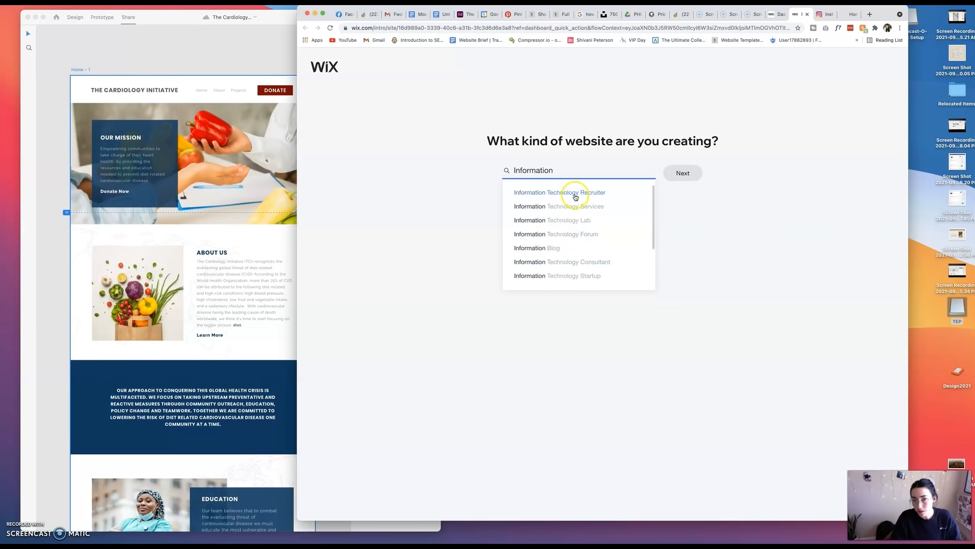
pyautogui.scroll(-2, 550, 258)
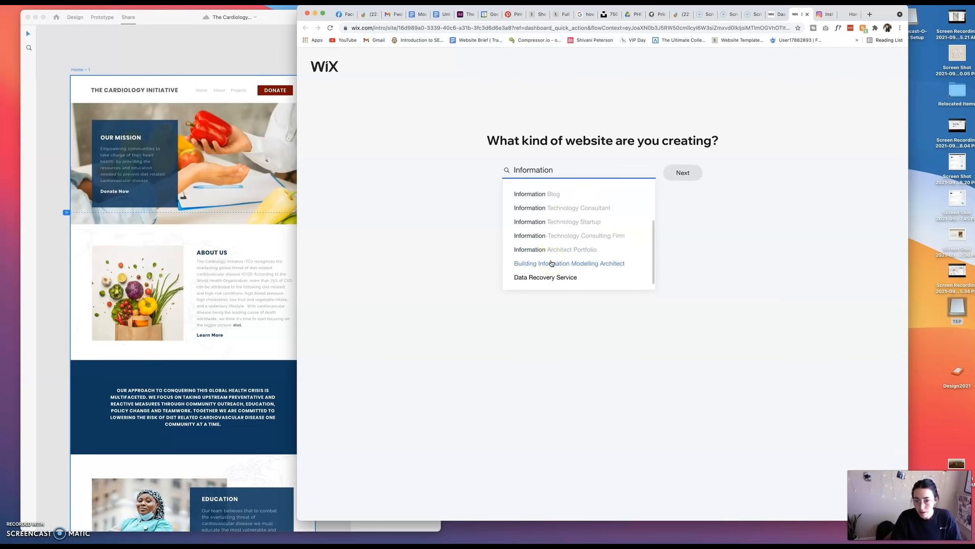
pyautogui.click(551, 171)
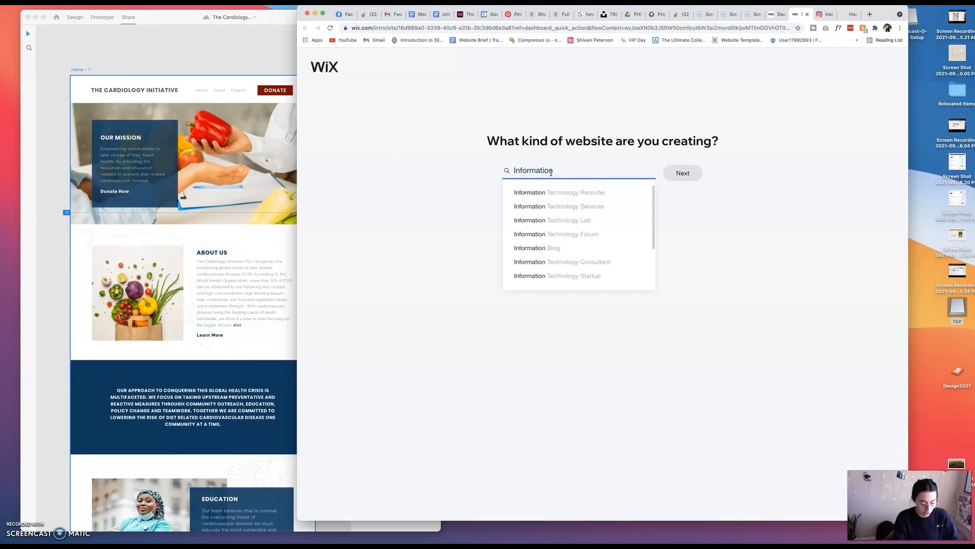
# Search for "Donation", choose Donations Center as the website type, and opt to create the site by editing a template.
pyautogui.press('super+a')
pyautogui.write('Donation')
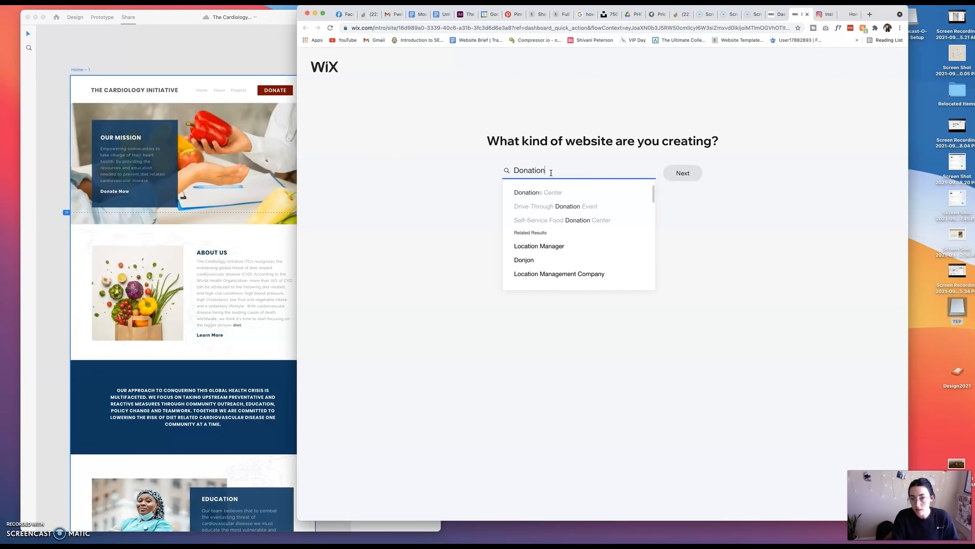
pyautogui.click(554, 194)
pyautogui.click(700, 173)
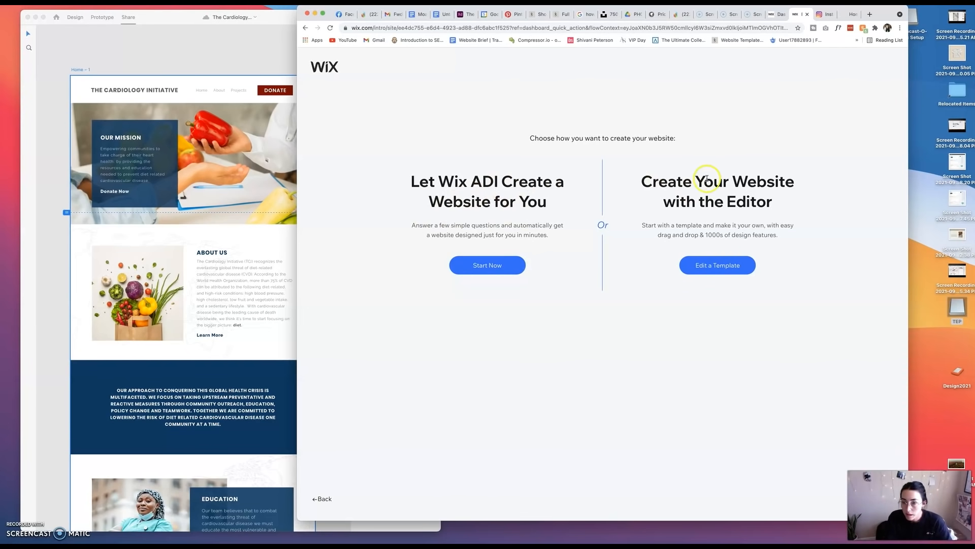
pyautogui.click(709, 261)
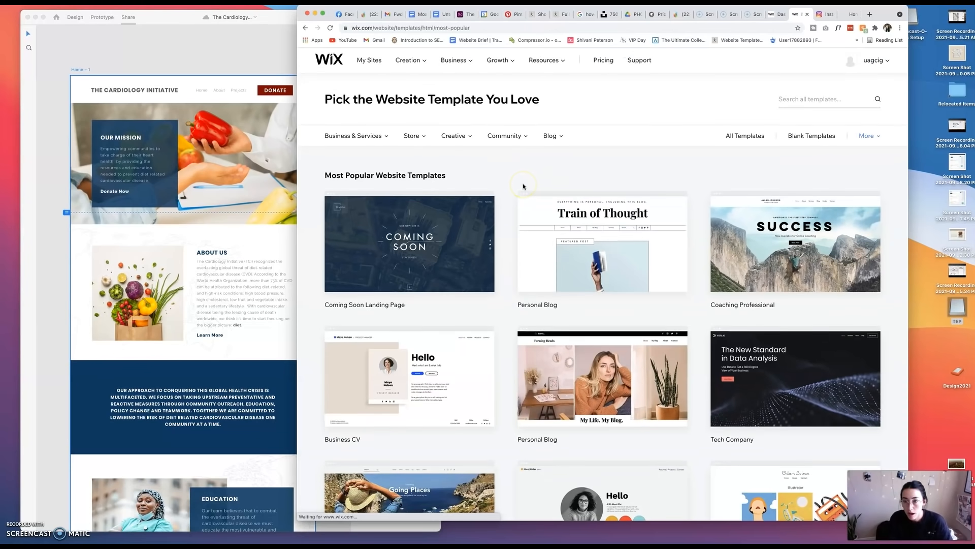
# Browse the blank website templates and open the Start from Scratch template for editing.
pyautogui.scroll(-1, 523, 187)
pyautogui.click(810, 119)
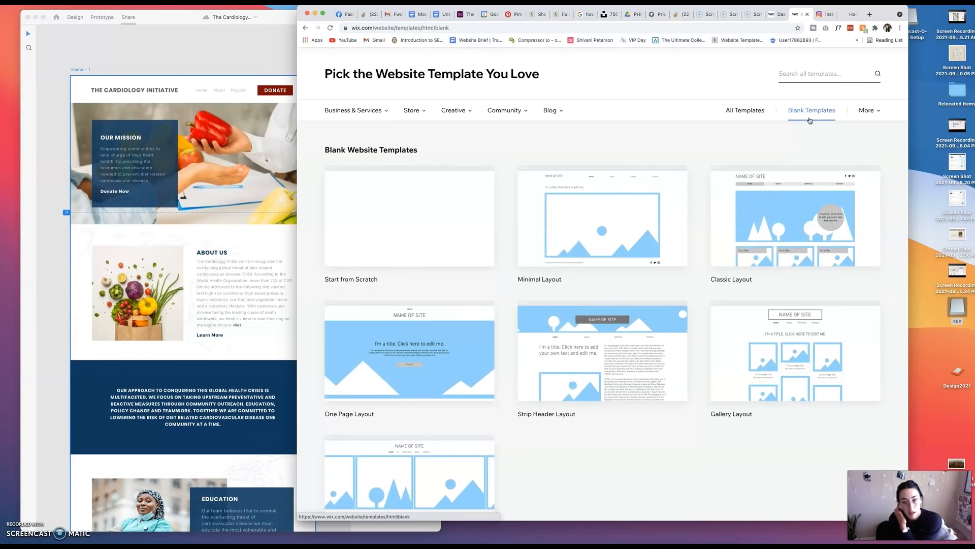
pyautogui.scroll(-5, 723, 187)
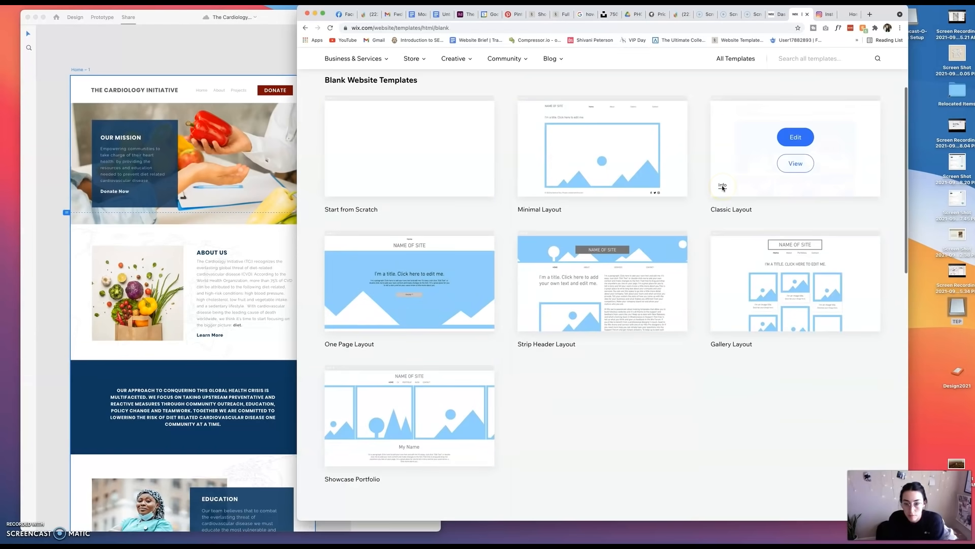
pyautogui.scroll(4, 723, 187)
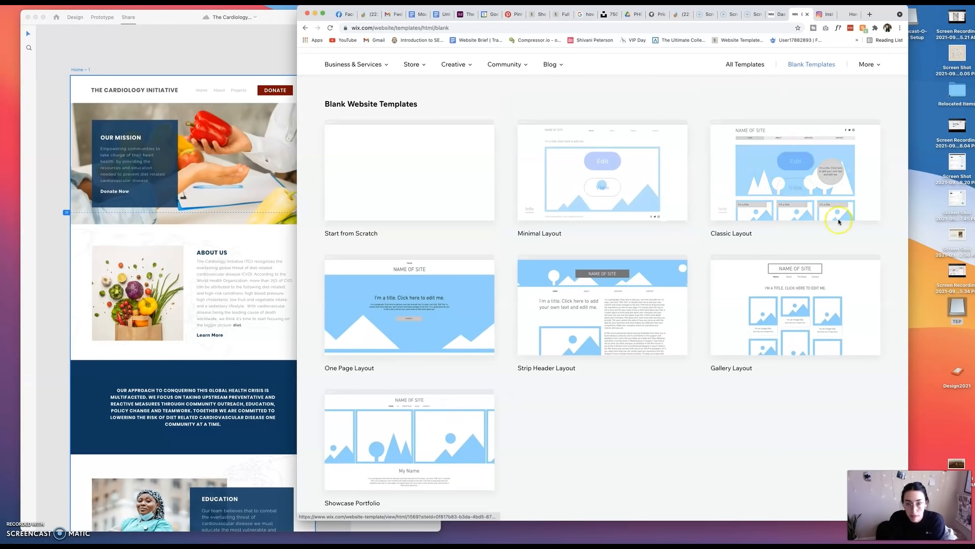
pyautogui.moveTo(436, 179)
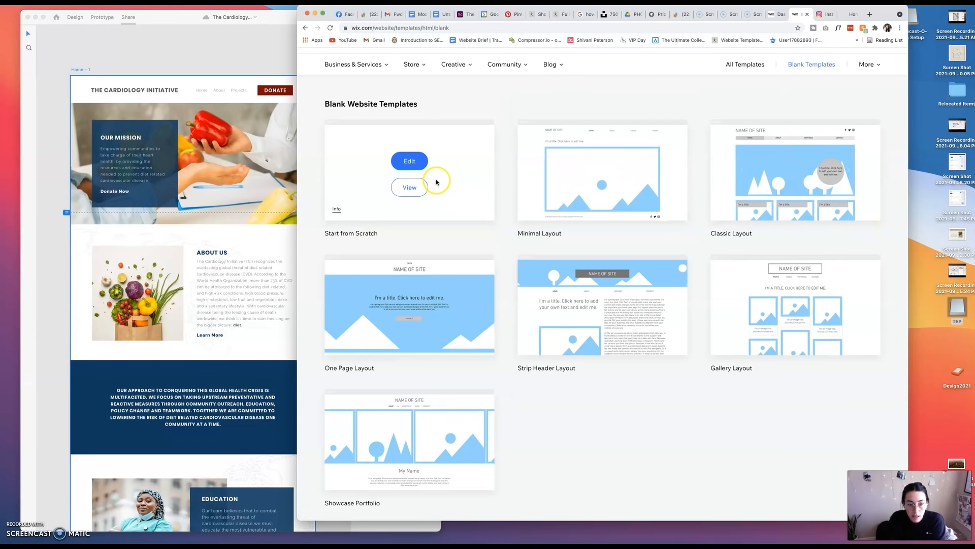
pyautogui.click(416, 165)
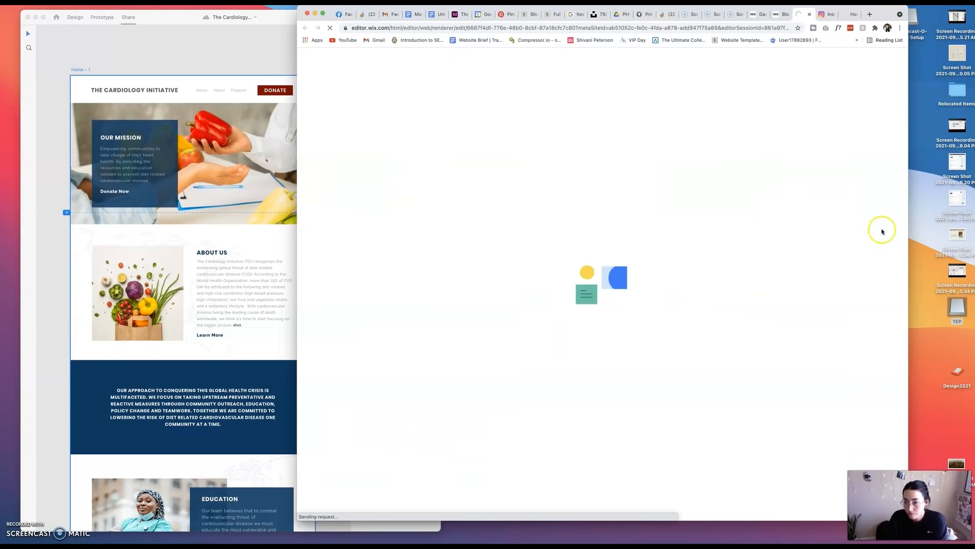
# Add the first themed menu to the site and place it in the right part of the header.
pyautogui.moveTo(863, 15); pyautogui.dragTo(943, 16)
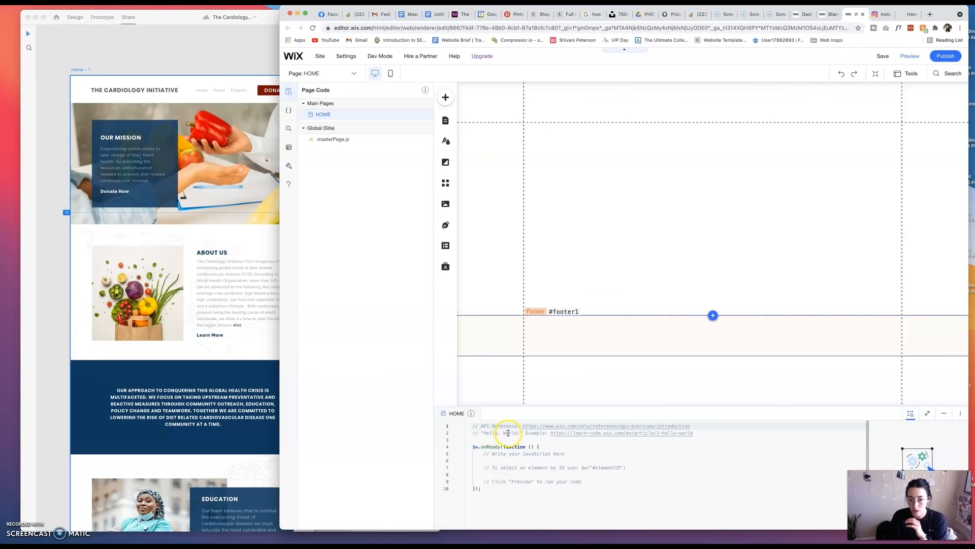
pyautogui.moveTo(471, 413)
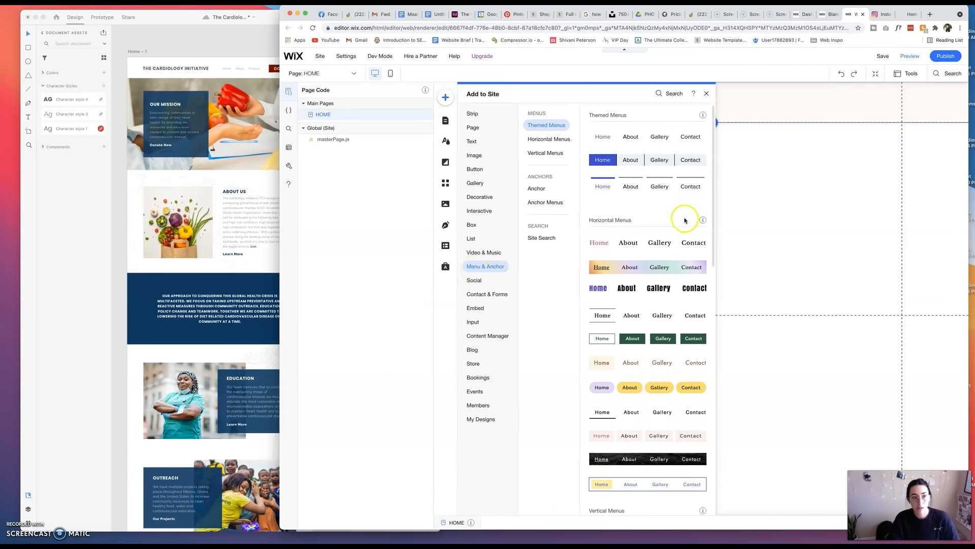
pyautogui.click(649, 139)
pyautogui.moveTo(711, 303); pyautogui.dragTo(762, 106)
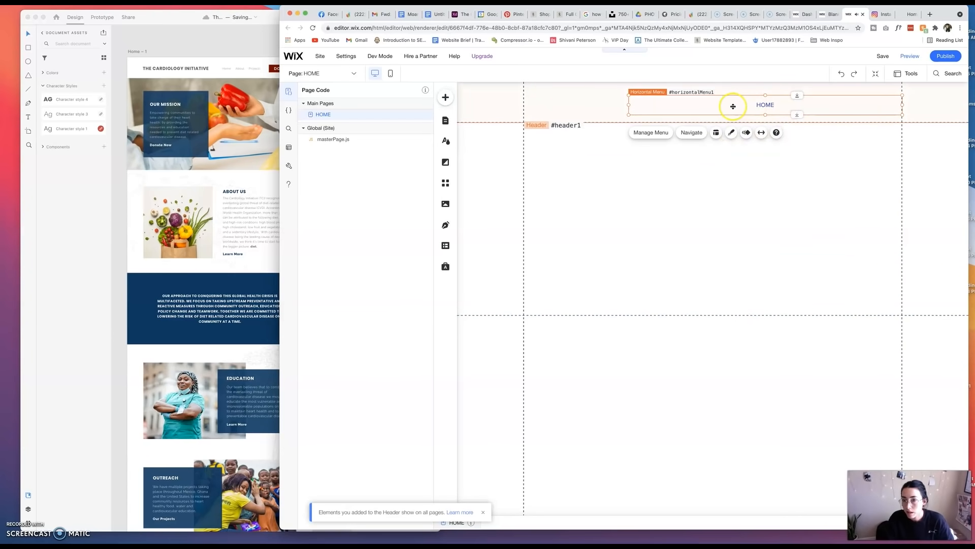
# Add a blank page named ABOUT to the site menu.
pyautogui.click(691, 134)
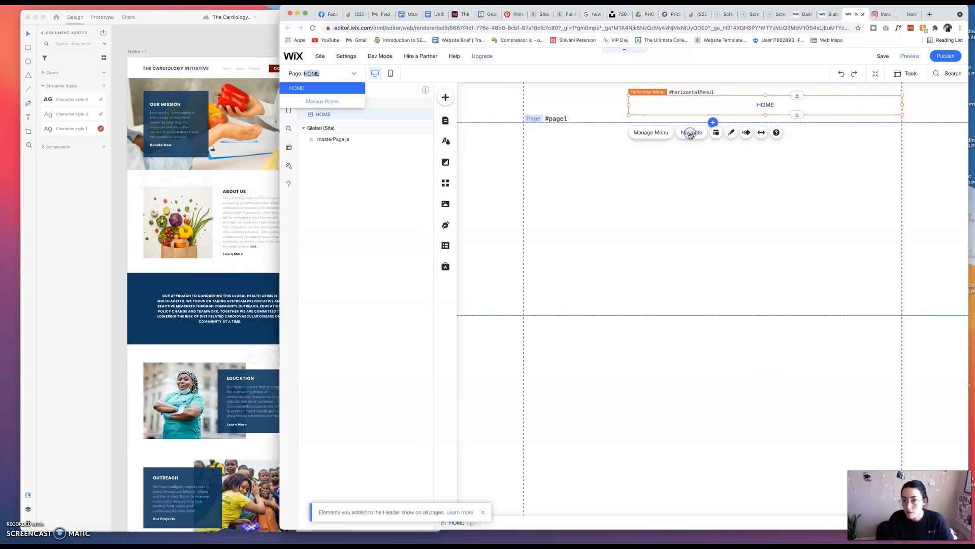
pyautogui.click(323, 103)
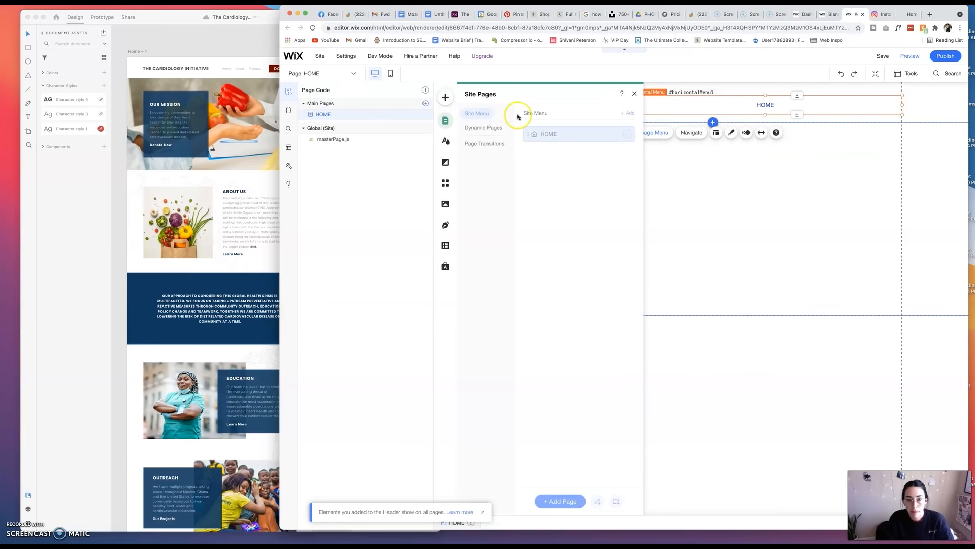
pyautogui.click(573, 503)
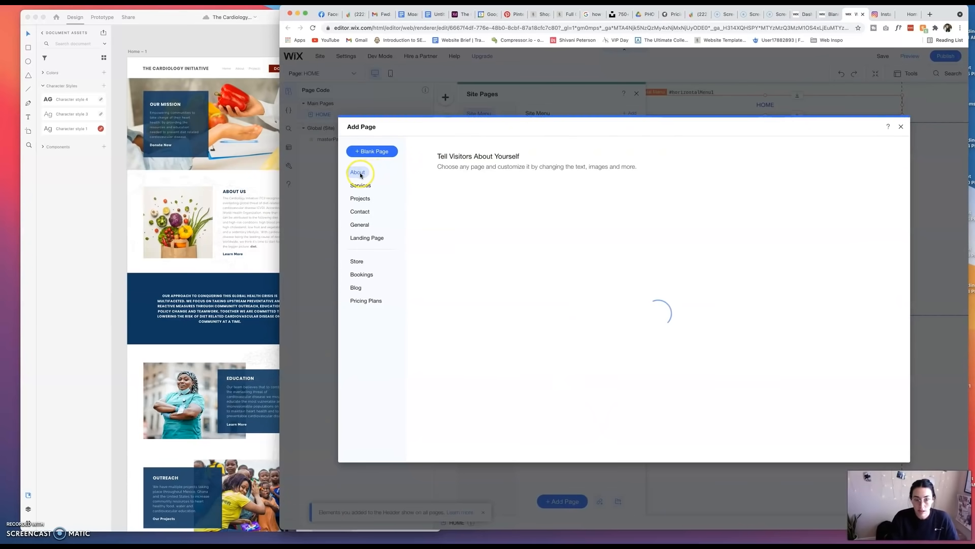
pyautogui.click(359, 173)
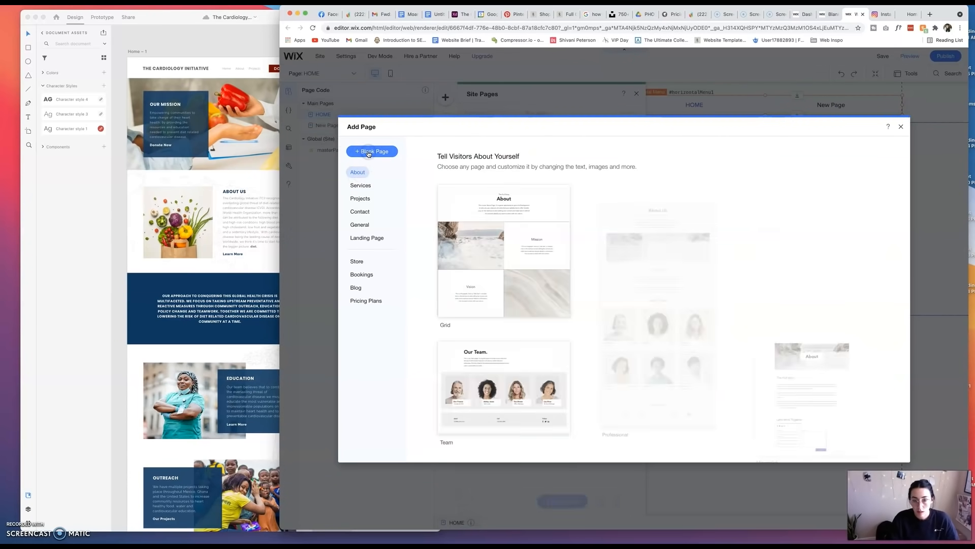
pyautogui.click(372, 151)
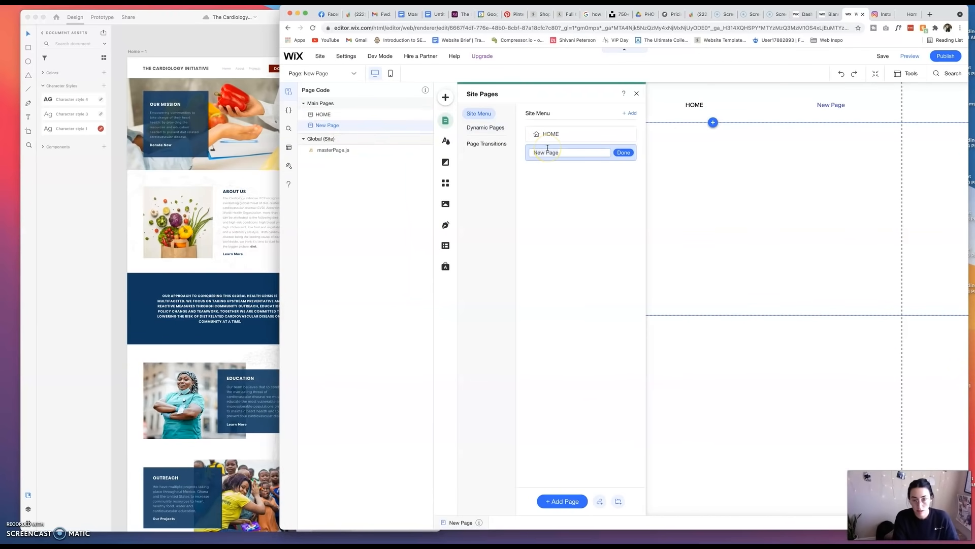
pyautogui.click(624, 153)
# Add another blank page to the site menu and name it PROJECTS.
pyautogui.click(562, 501)
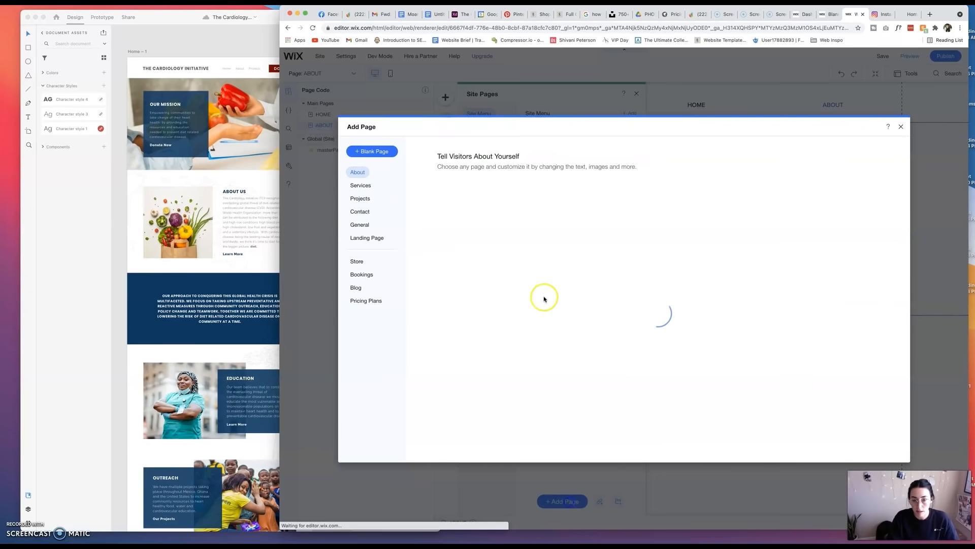
pyautogui.click(378, 152)
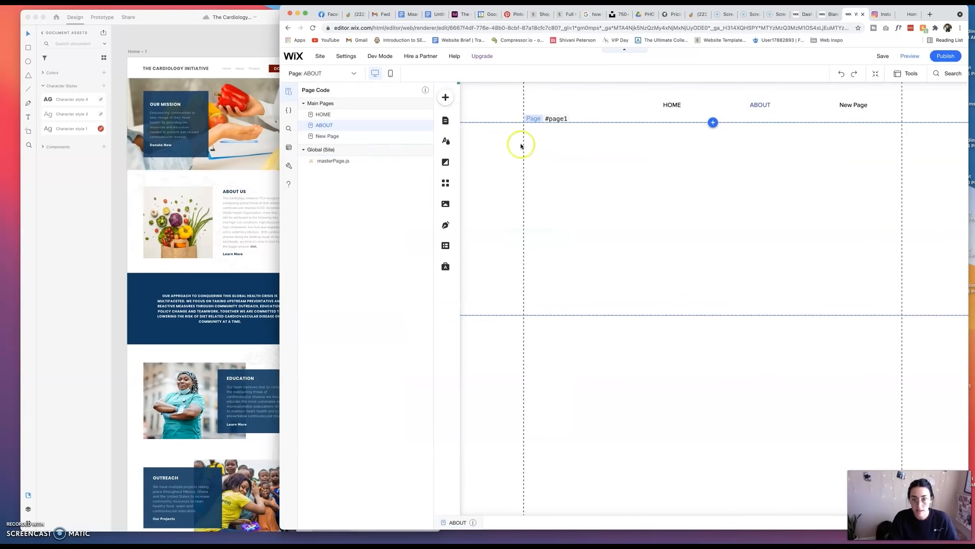
pyautogui.click(559, 171)
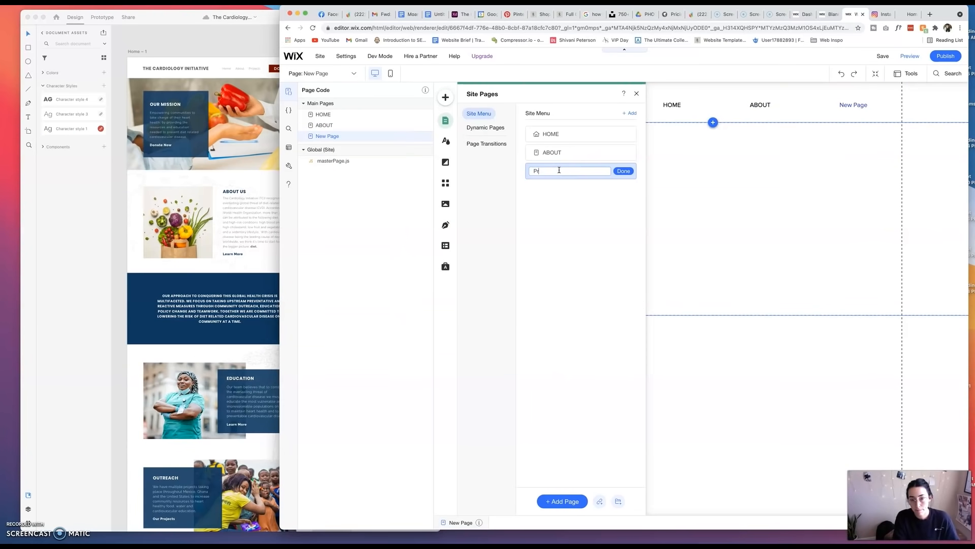
pyautogui.click(625, 172)
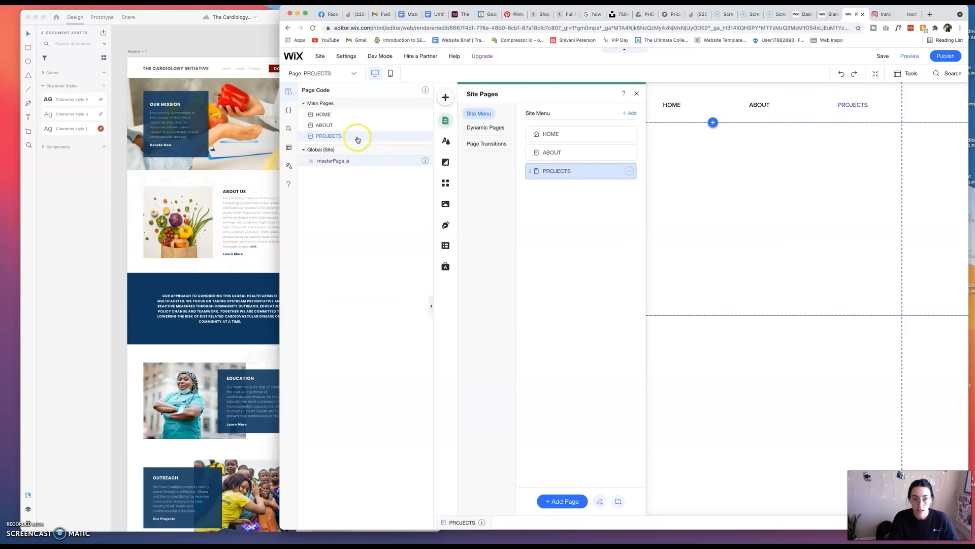
# Browse the featured color themes in the Theme Manager and return to the current theme's colors.
pyautogui.click(345, 103)
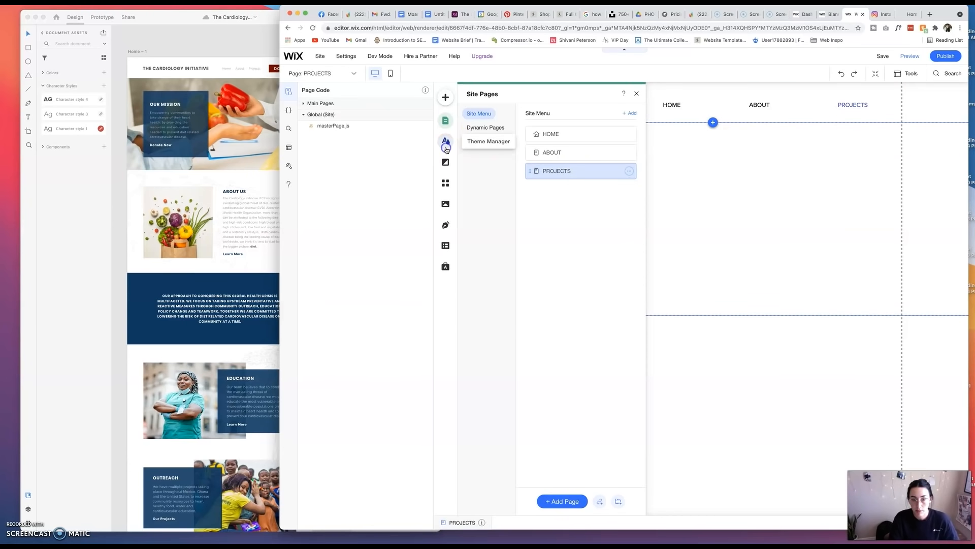
pyautogui.click(446, 140)
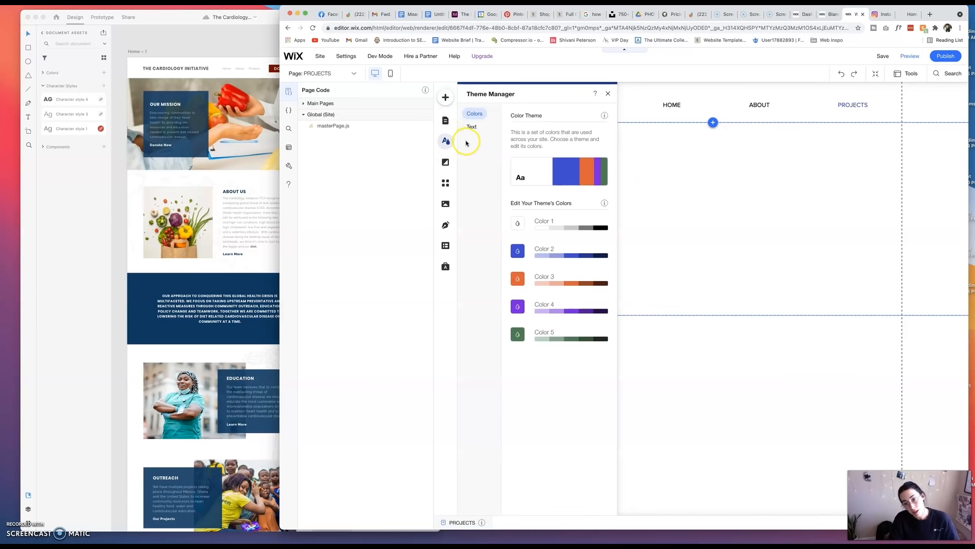
pyautogui.moveTo(534, 172)
pyautogui.click(545, 172)
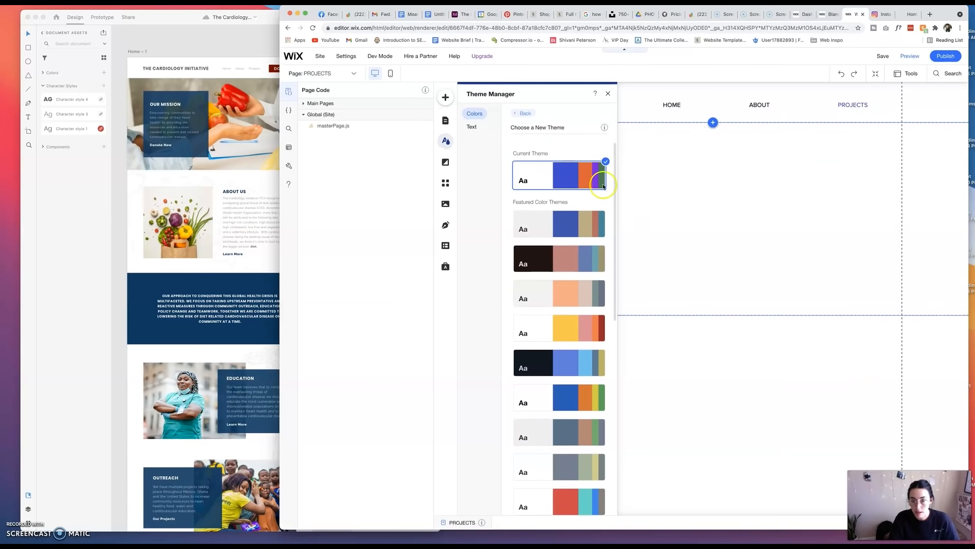
pyautogui.moveTo(606, 127)
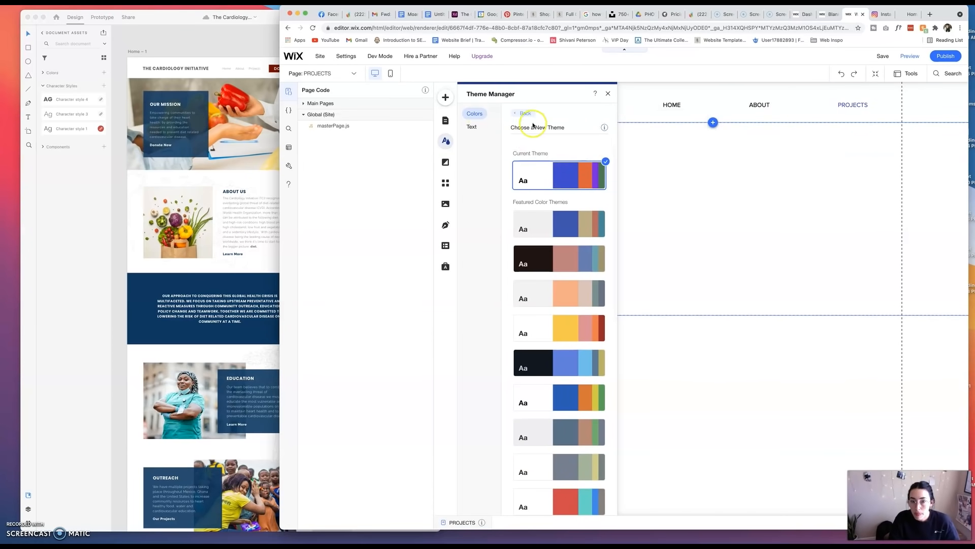
pyautogui.scroll(-10, 552, 178)
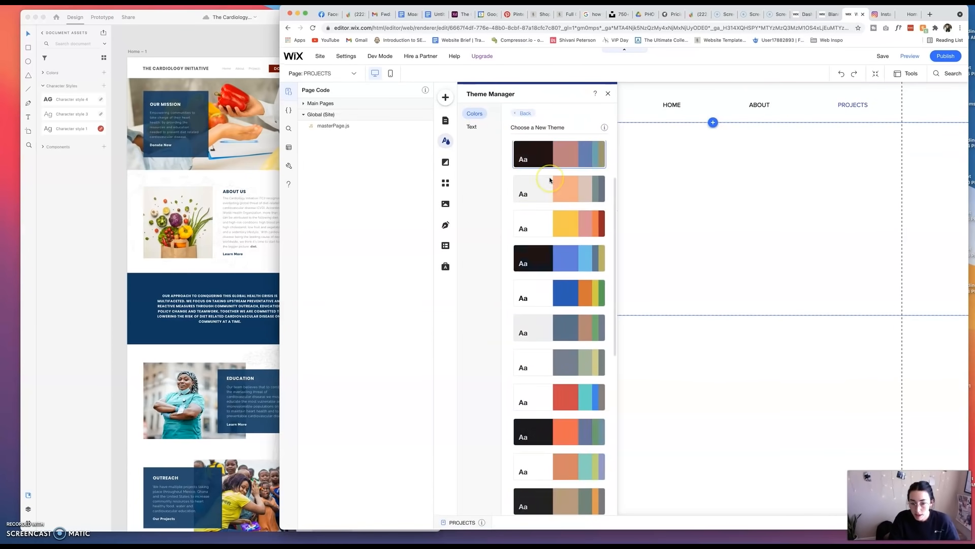
pyautogui.scroll(10, 546, 172)
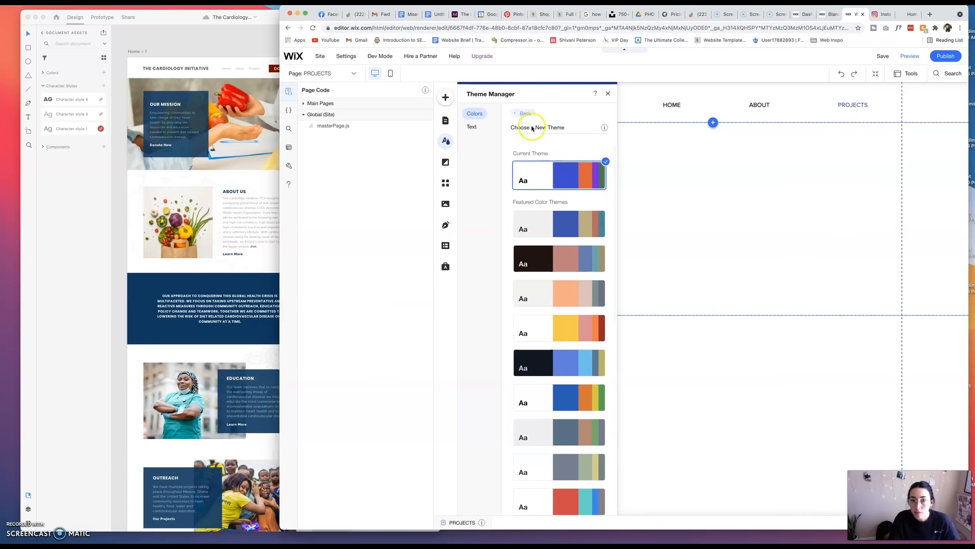
pyautogui.click(524, 114)
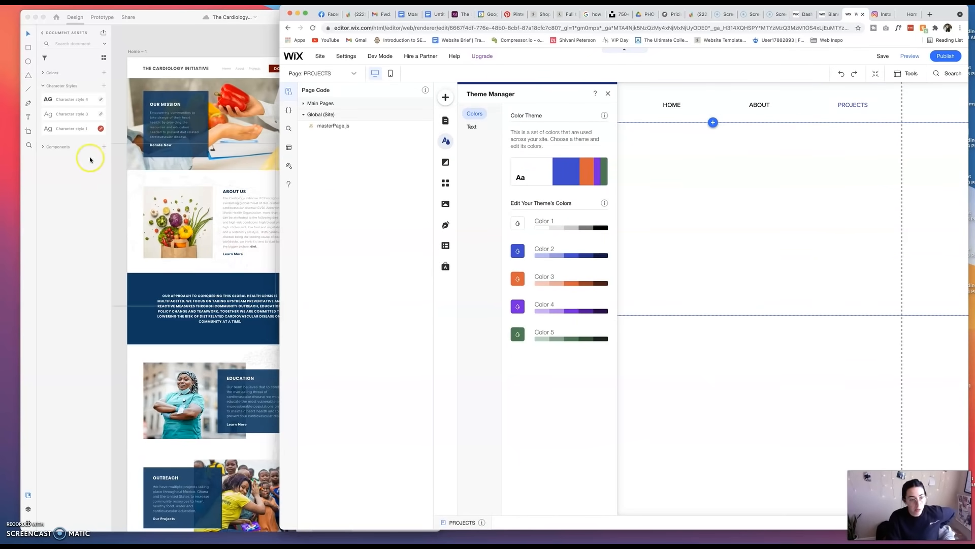
# Open My Library in Adobe XD and copy the Cardiology Initiative palette's navy blue into Color 2 of the Wix theme.
pyautogui.click(116, 204)
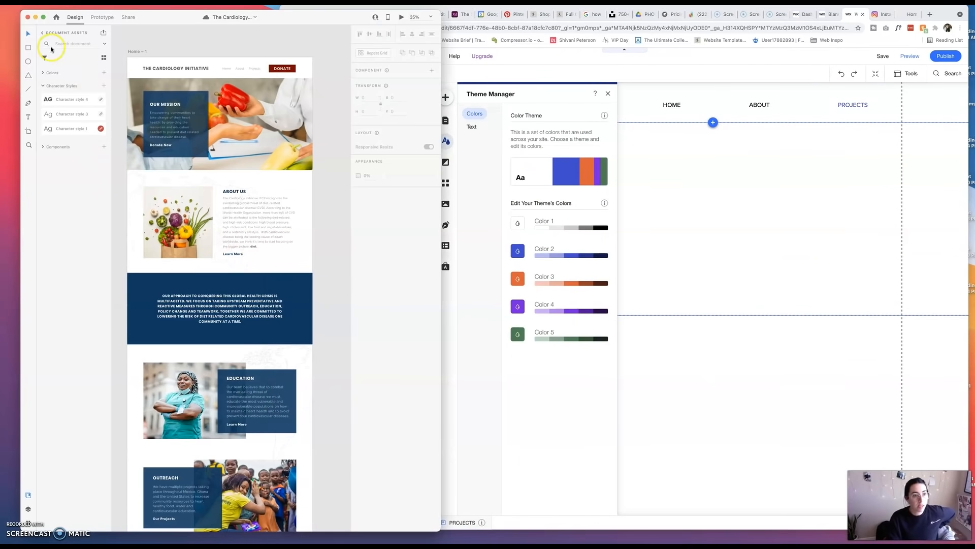
pyautogui.click(44, 33)
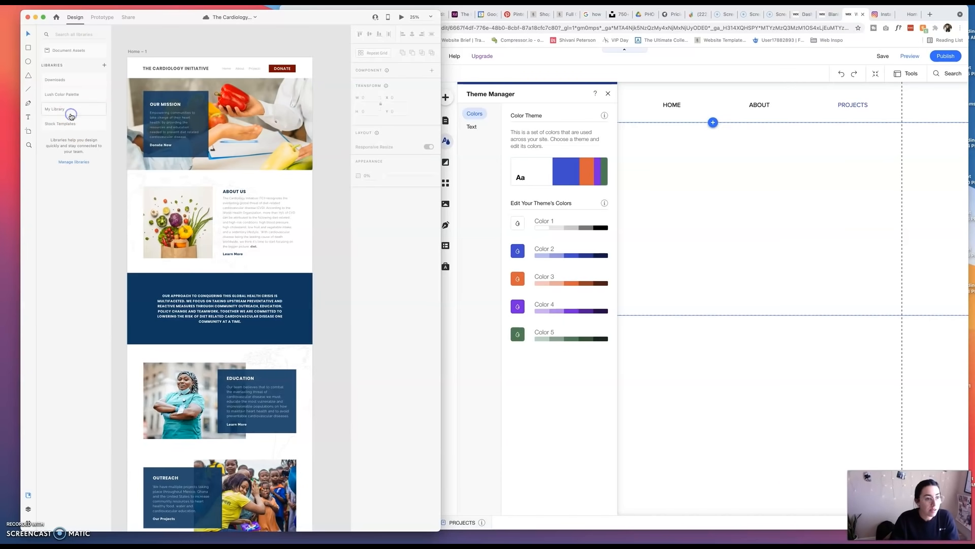
pyautogui.click(71, 116)
pyautogui.rightClick(70, 135)
pyautogui.click(72, 137)
pyautogui.click(519, 250)
pyautogui.doubleClick(672, 320)
pyautogui.write('0F395F')
pyautogui.click(686, 339)
# Copy the dark red from the Cardiology Initiative palette in Adobe XD into Color 3 of the Wix theme.
pyautogui.rightClick(81, 161)
pyautogui.click(87, 165)
pyautogui.click(518, 278)
pyautogui.doubleClick(673, 348)
pyautogui.write('#790B03')
pyautogui.click(687, 367)
# Copy the light gray from the Cardiology Initiative palette in Adobe XD into Color 4 of the Wix theme.
pyautogui.rightClick(85, 147)
pyautogui.click(89, 151)
pyautogui.click(517, 306)
pyautogui.press('super+v')
pyautogui.click(687, 395)
# Set the theme's Color 5 to black, 000000.
pyautogui.click(519, 334)
pyautogui.click(652, 422)
pyautogui.click(518, 334)
pyautogui.moveTo(666, 332); pyautogui.dragTo(616, 368)
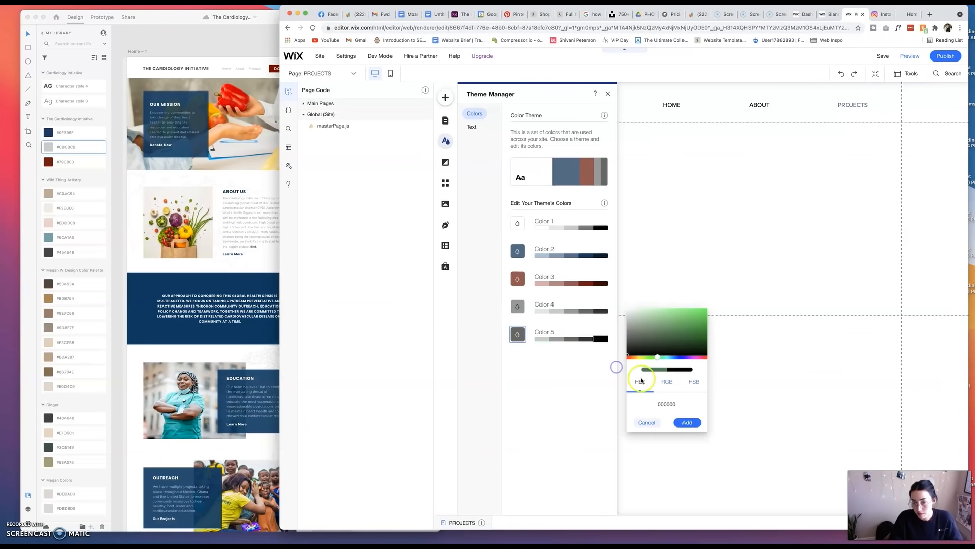
pyautogui.click(687, 423)
pyautogui.click(601, 338)
pyautogui.click(715, 310)
# Open the theme's text styles and check the OUR MISSION and ABOUT US heading fonts in the Adobe XD mockup.
pyautogui.click(472, 127)
pyautogui.rightClick(54, 87)
pyautogui.click(48, 83)
pyautogui.click(167, 104)
pyautogui.click(234, 191)
# Set the Heading 1 text theme in Wix to Poppins Semi Bold at 45 px.
pyautogui.click(573, 142)
pyautogui.click(580, 157)
pyautogui.click(678, 170)
pyautogui.scroll(5, 676, 285)
pyautogui.scroll(-3, 676, 287)
pyautogui.click(675, 307)
pyautogui.moveTo(649, 204); pyautogui.dragTo(645, 204)
pyautogui.click(234, 191)
pyautogui.click(810, 258)
# Set the Heading 2 text theme to Poppins Semi Bold at 35 px.
pyautogui.click(583, 179)
pyautogui.click(671, 203)
pyautogui.click(665, 278)
pyautogui.moveTo(646, 237); pyautogui.dragTo(643, 238)
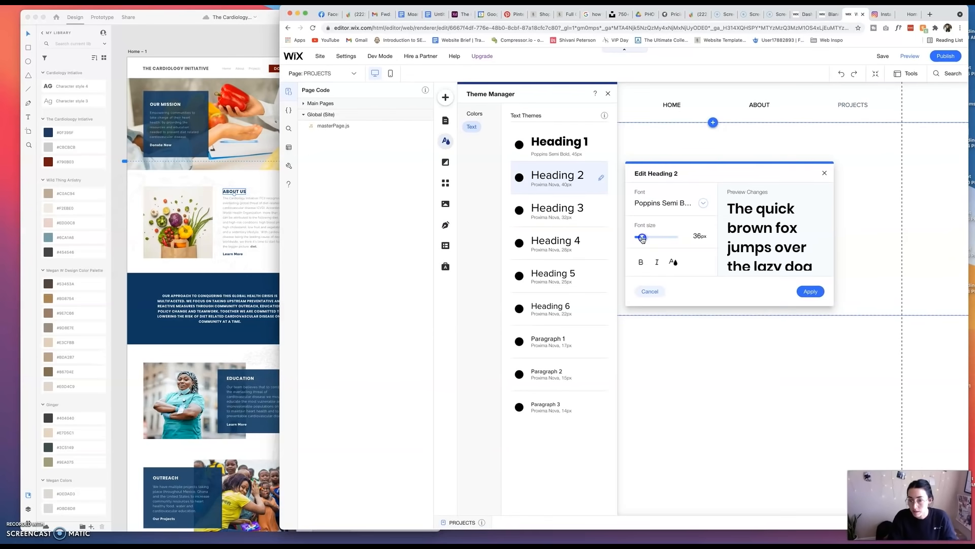
pyautogui.click(810, 291)
# Set the Heading 3 text theme to Poppins Semi Bold with a smaller font size.
pyautogui.click(601, 209)
pyautogui.click(703, 235)
pyautogui.click(668, 416)
pyautogui.moveTo(643, 270); pyautogui.dragTo(637, 370)
pyautogui.click(810, 324)
# Set Heading 4 to Poppins Semi Bold at 20 px and Heading 5 to Poppins Semi Bold at 18 px.
pyautogui.click(601, 243)
pyautogui.click(702, 268)
pyautogui.click(677, 359)
pyautogui.click(810, 356)
pyautogui.click(601, 276)
pyautogui.click(703, 301)
pyautogui.scroll(-3, 696, 387)
pyautogui.click(668, 500)
pyautogui.click(810, 390)
# Set the Heading 6 text theme to Poppins Semi Bold at 12 px.
pyautogui.click(601, 309)
pyautogui.click(703, 335)
pyautogui.click(676, 414)
pyautogui.click(810, 423)
# Check the mockup's body text in Adobe XD and set the Paragraph 1 text theme in Wix to Raleway at 21 px.
pyautogui.click(235, 322)
pyautogui.click(183, 500)
pyautogui.click(176, 125)
pyautogui.click(564, 311)
pyautogui.click(601, 341)
pyautogui.click(703, 367)
pyautogui.click(661, 432)
pyautogui.click(819, 455)
pyautogui.moveTo(640, 401); pyautogui.dragTo(639, 402)
pyautogui.click(601, 341)
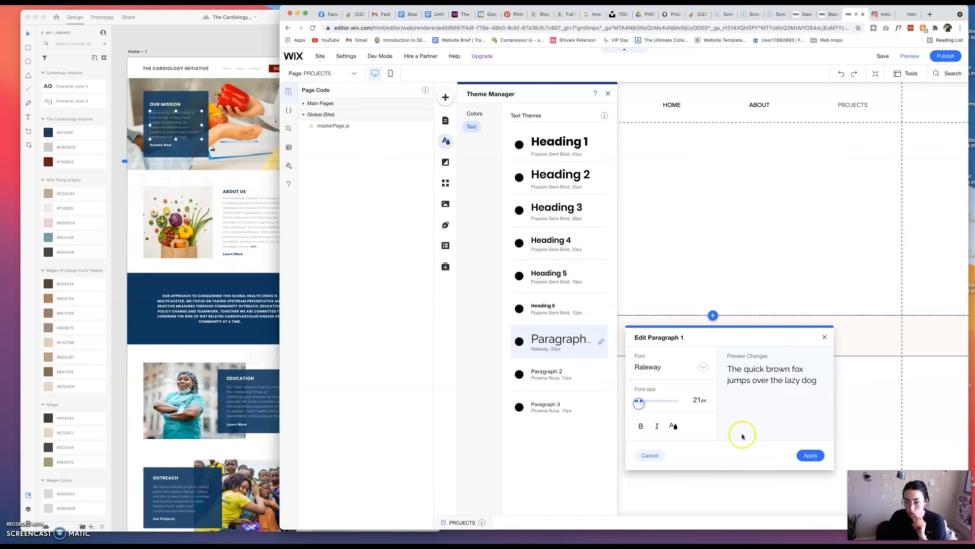
pyautogui.click(810, 455)
pyautogui.click(601, 375)
# Open the page background settings in Wix, and unlock the faint background pattern images in the Adobe XD mockup.
pyautogui.click(445, 162)
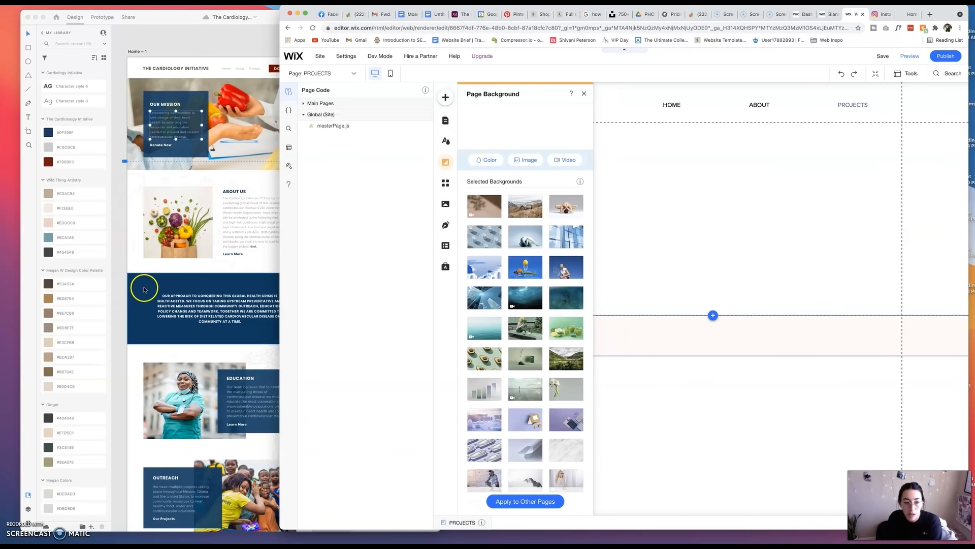
pyautogui.click(238, 260)
pyautogui.rightClick(246, 263)
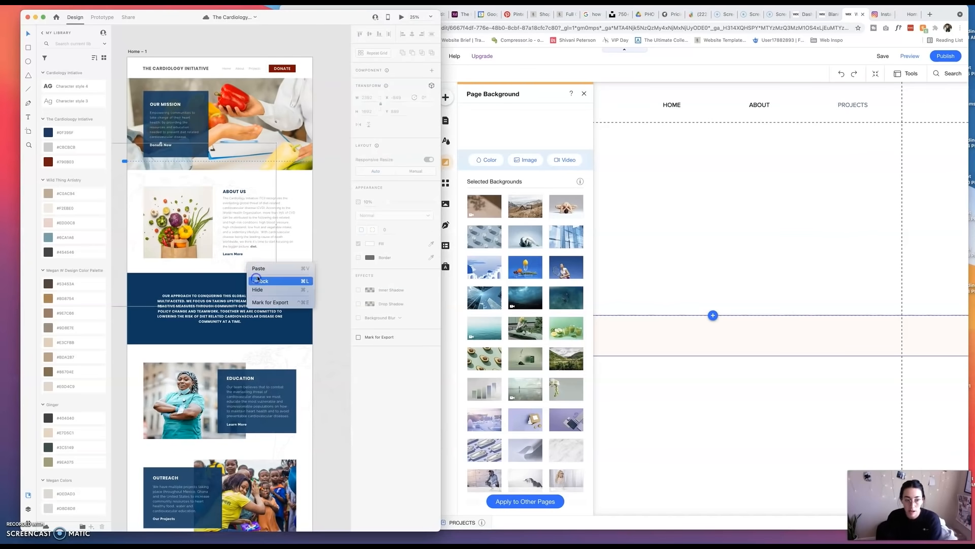
pyautogui.click(256, 281)
pyautogui.rightClick(297, 360)
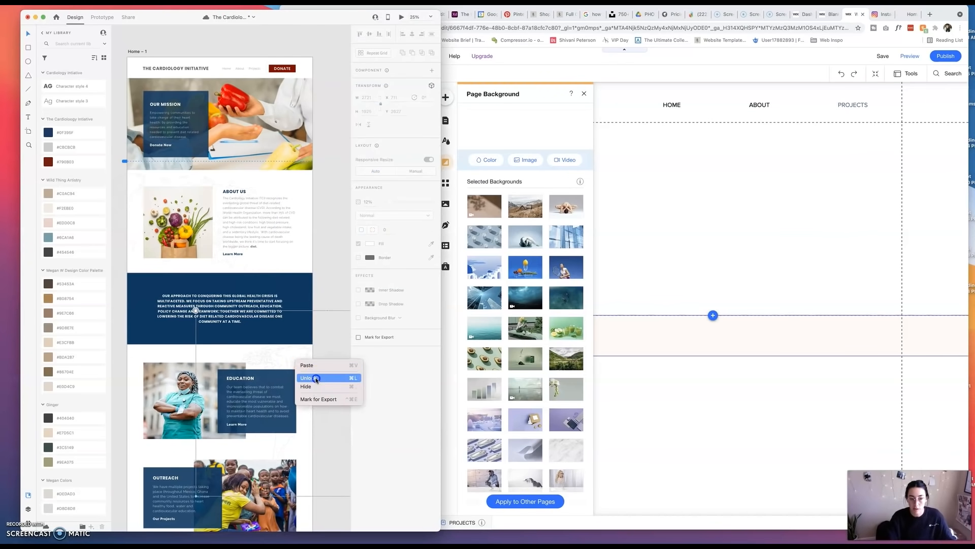
pyautogui.click(315, 379)
pyautogui.click(229, 269)
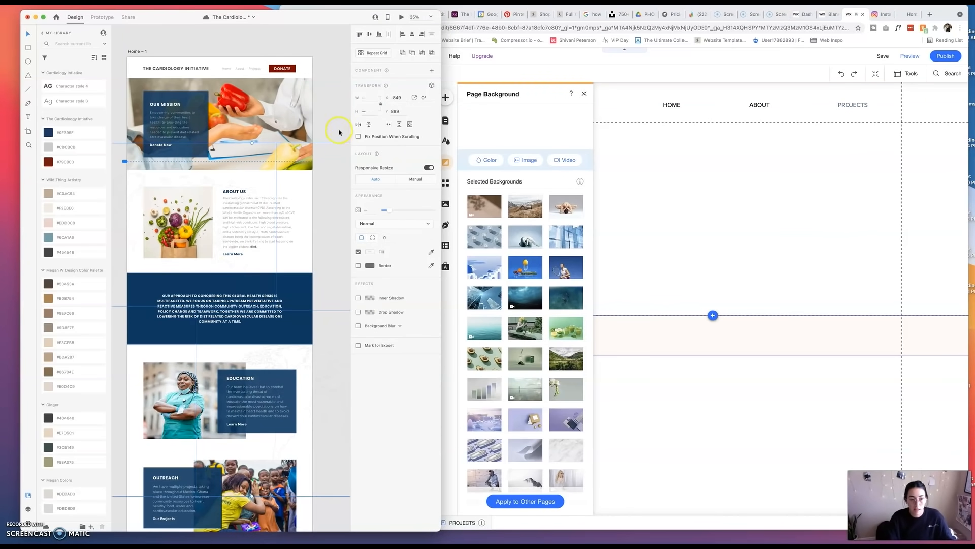
pyautogui.click(161, 144)
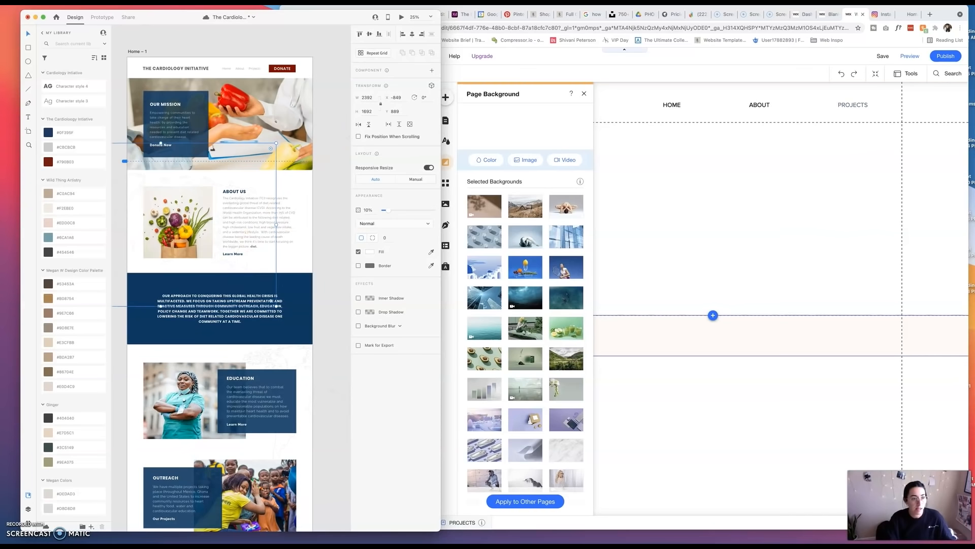
# Draw a white, borderless rectangle over the entire home artboard and send it to the back.
pyautogui.click(32, 3)
pyautogui.click(198, 34)
pyautogui.press('super+minus')
pyautogui.click(28, 48)
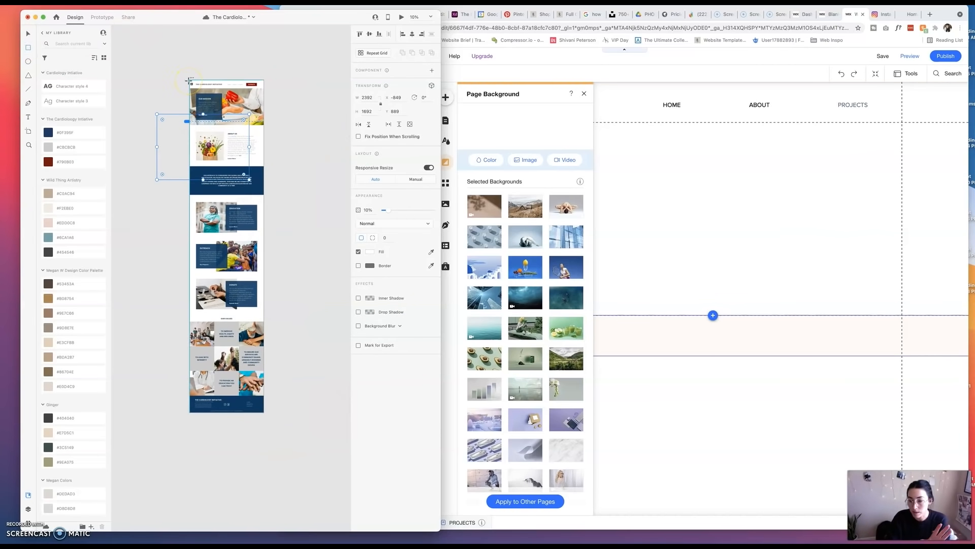
pyautogui.moveTo(190, 80); pyautogui.dragTo(264, 413)
pyautogui.click(370, 252)
pyautogui.click(358, 265)
pyautogui.click(28, 32)
pyautogui.press('shift+super+bracketleft')
pyautogui.moveTo(221, 122); pyautogui.dragTo(192, 131)
pyautogui.click(288, 116)
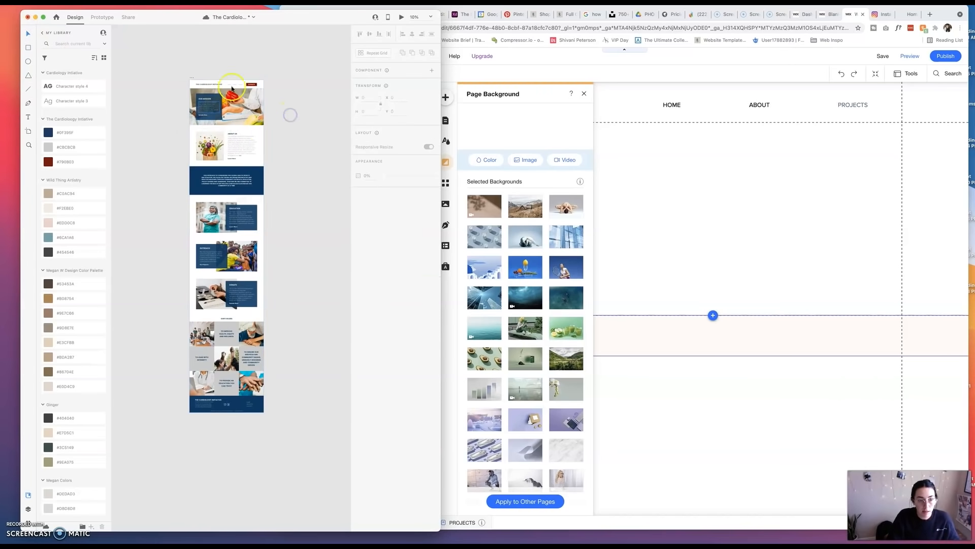
# Select the background rectangle together with the faint pattern images and group them.
pyautogui.click(263, 130)
pyautogui.keyDown('shift'); pyautogui.click(223, 130); pyautogui.keyUp('shift')
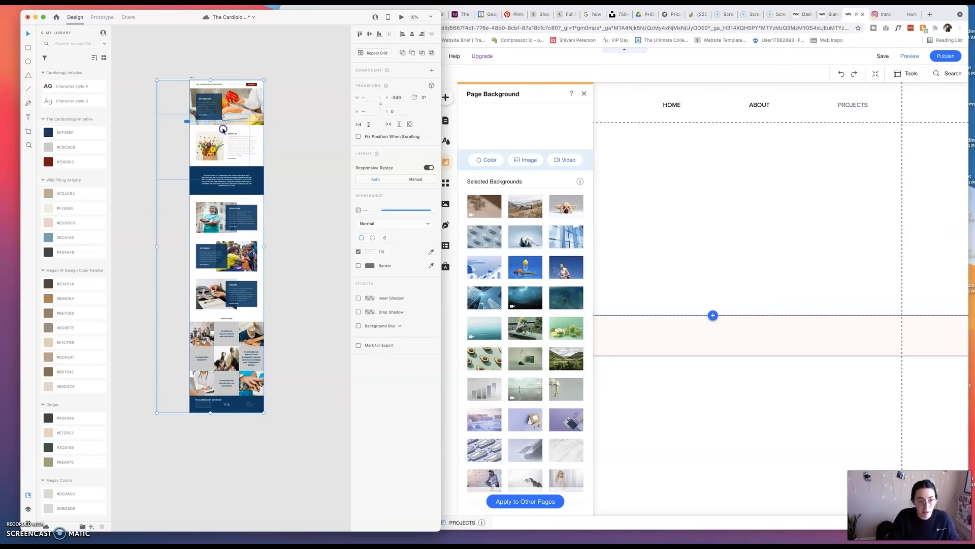
pyautogui.keyDown('shift'); pyautogui.click(262, 204); pyautogui.keyUp('shift')
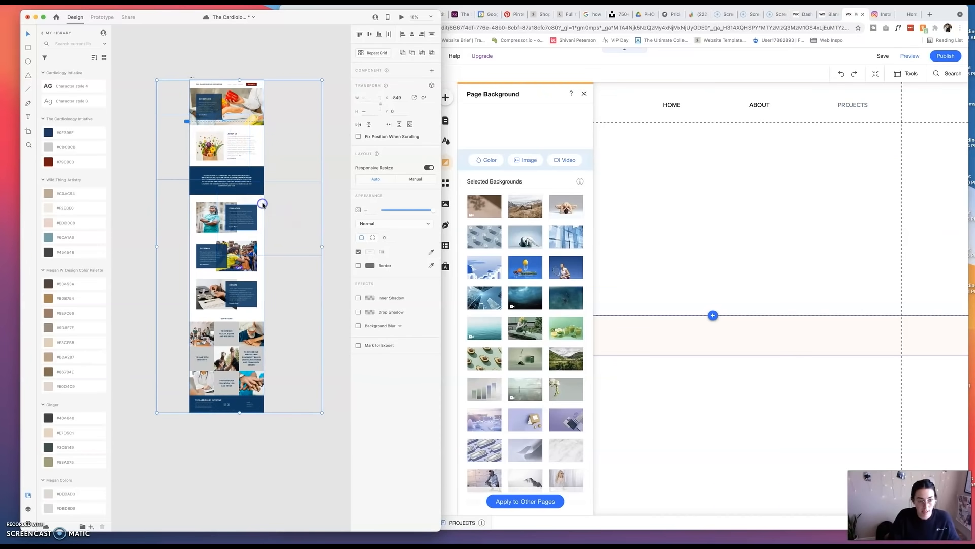
pyautogui.press('super+g')
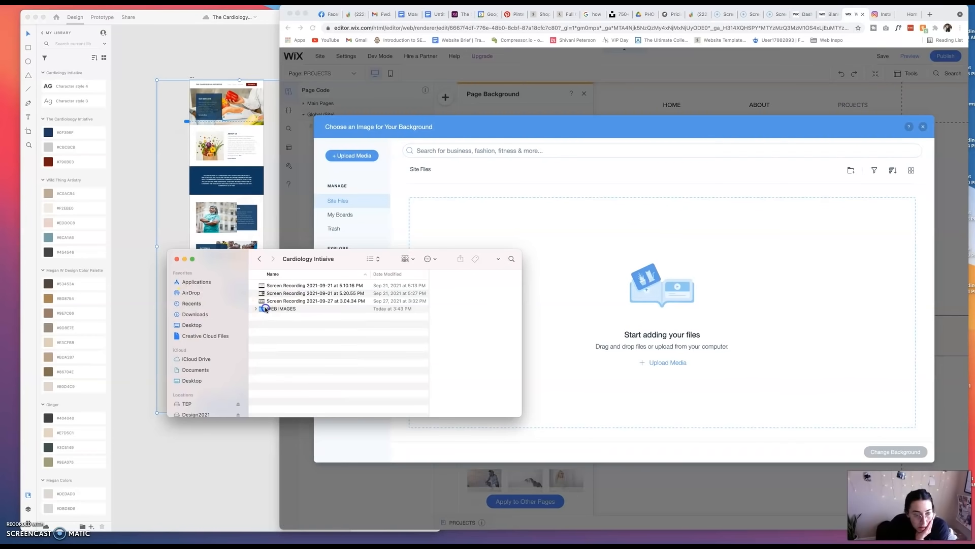
# Upload Group 6.png from the WEB IMAGES folder to the Wix site files for the page background.
pyautogui.doubleClick(266, 309)
pyautogui.moveTo(270, 286); pyautogui.dragTo(728, 300)
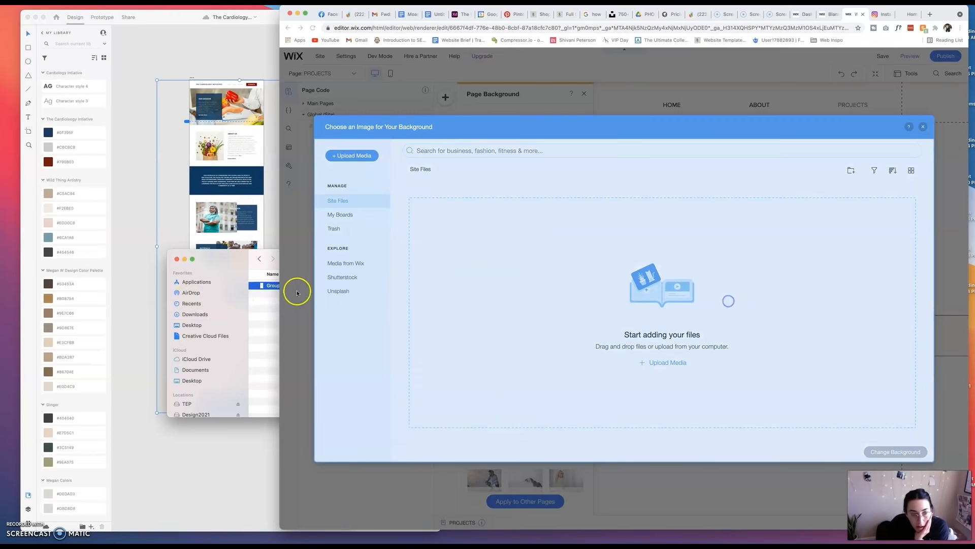
pyautogui.click(176, 260)
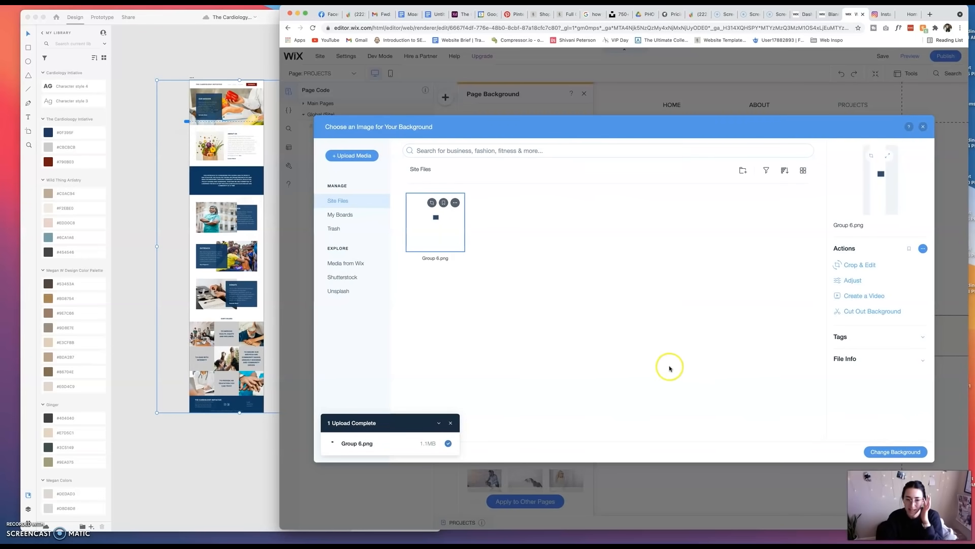
# Switch to Adobe XD, move the grouped background elements aside, and undo both the move and the grouping.
pyautogui.click(264, 294)
pyautogui.click(344, 298)
pyautogui.click(255, 230)
pyautogui.click(323, 264)
pyautogui.click(268, 234)
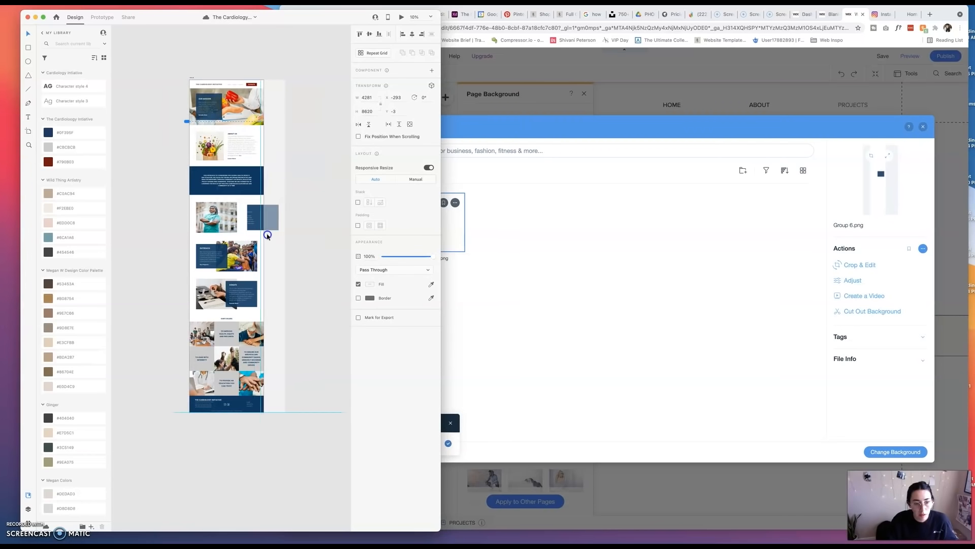
pyautogui.press('super+z')
pyautogui.press('super+z')
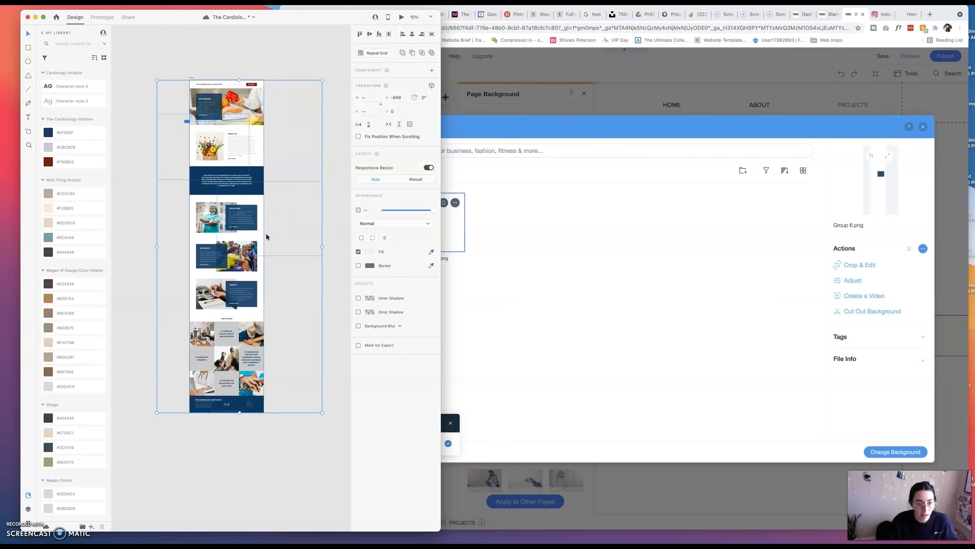
# Draw a white, borderless 1920 by 8620 rectangle over the home artboard and send it to the back.
pyautogui.click(286, 302)
pyautogui.click(244, 251)
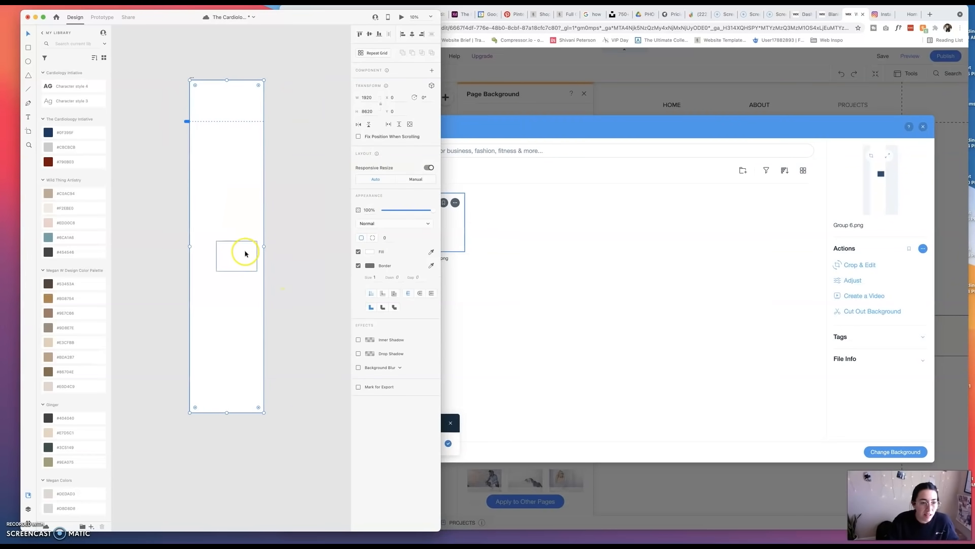
pyautogui.press('shift+super+bracketleft')
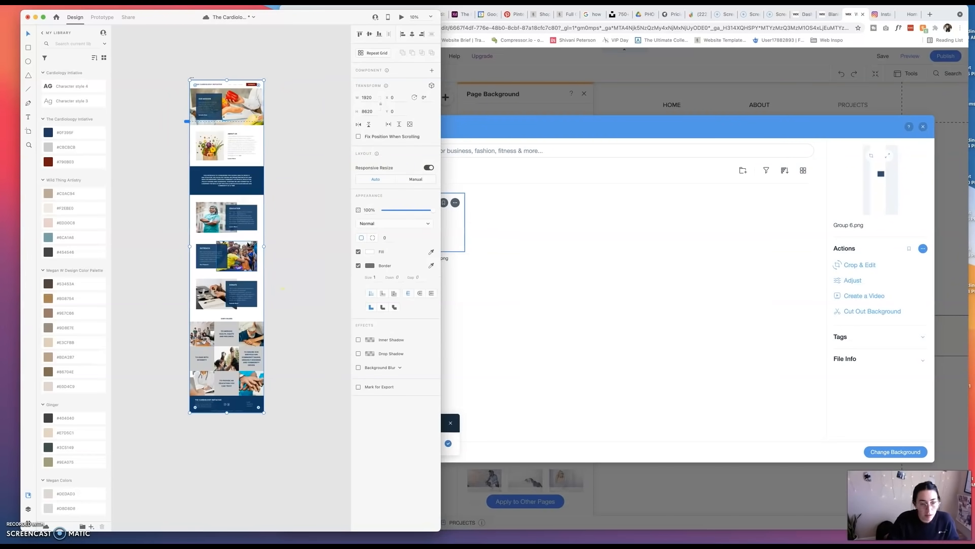
pyautogui.click(359, 266)
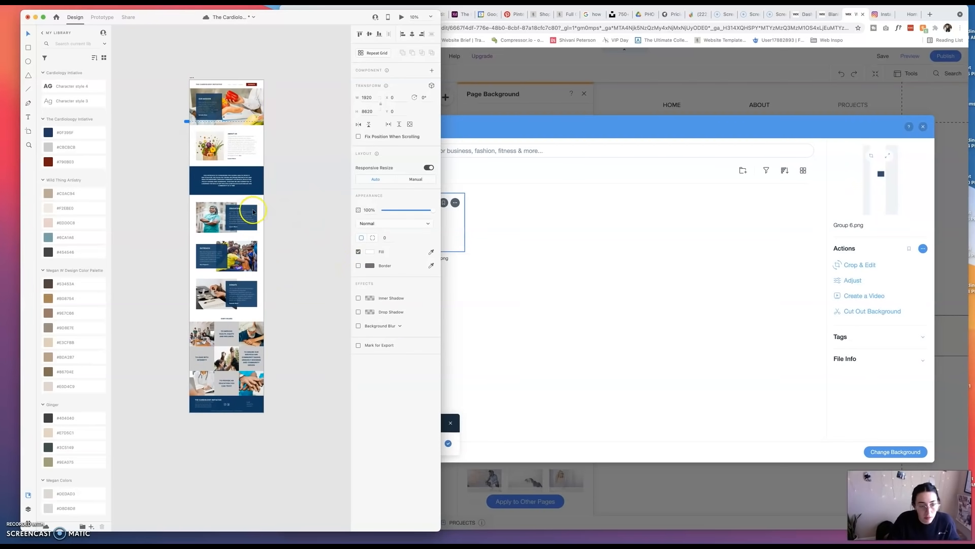
# Select the new background rectangle together with the faint pattern images and group them.
pyautogui.click(259, 203)
pyautogui.keyDown('shift'); pyautogui.click(190, 157); pyautogui.keyUp('shift')
pyautogui.keyDown('shift'); pyautogui.click(228, 82); pyautogui.keyUp('shift')
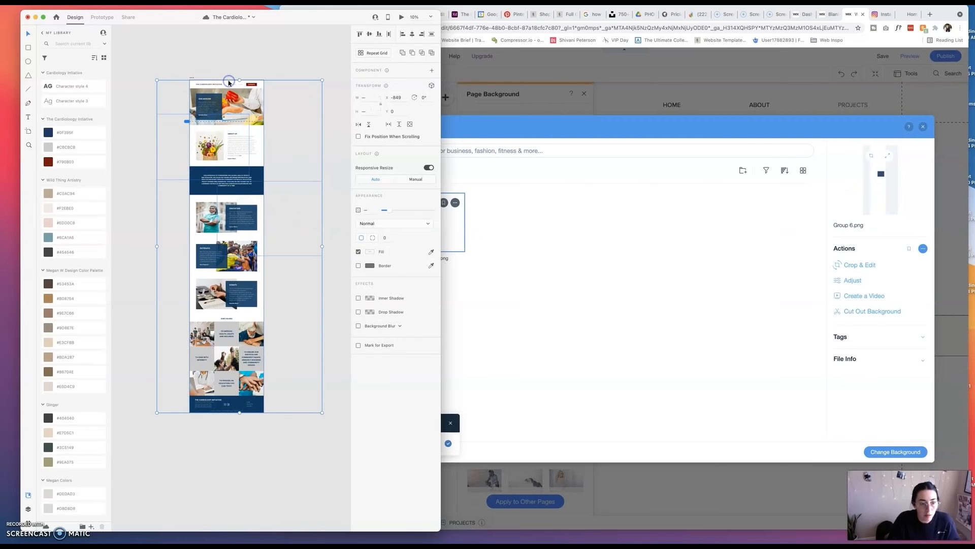
pyautogui.press('super+g')
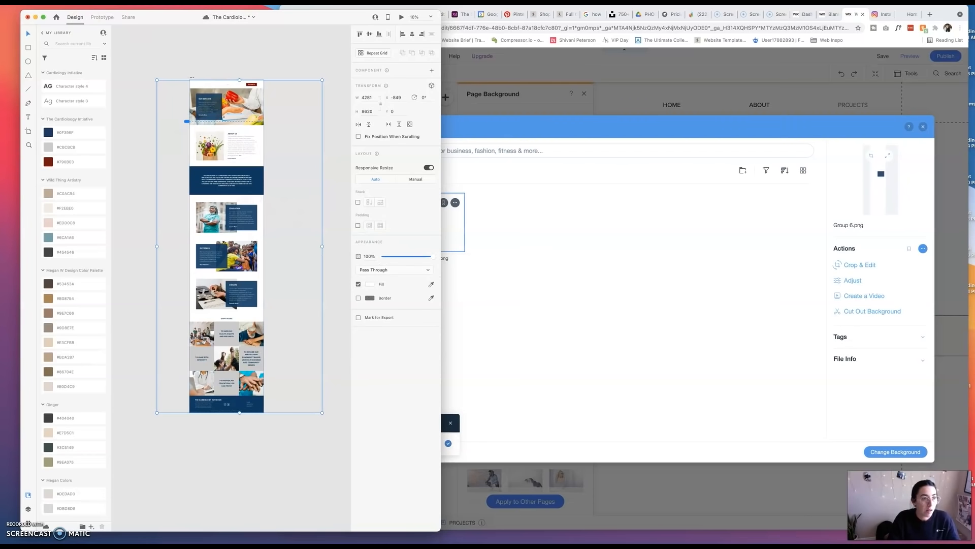
# Export the selected group as the PNG Group 6 to the WEB IMAGES folder, replacing the existing file.
pyautogui.click(19, 4)
pyautogui.moveTo(36, 3)
pyautogui.moveTo(122, 130)
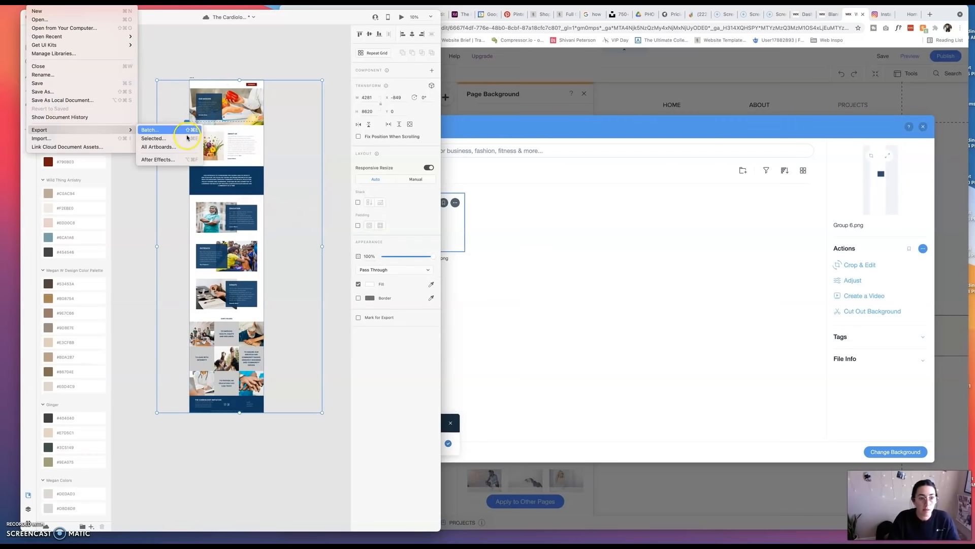
pyautogui.click(188, 137)
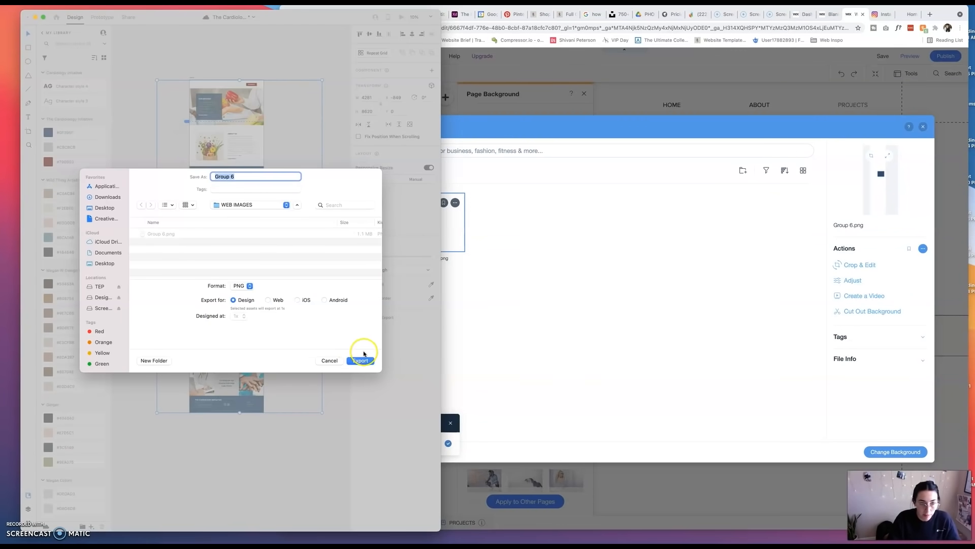
pyautogui.click(365, 361)
pyautogui.click(265, 306)
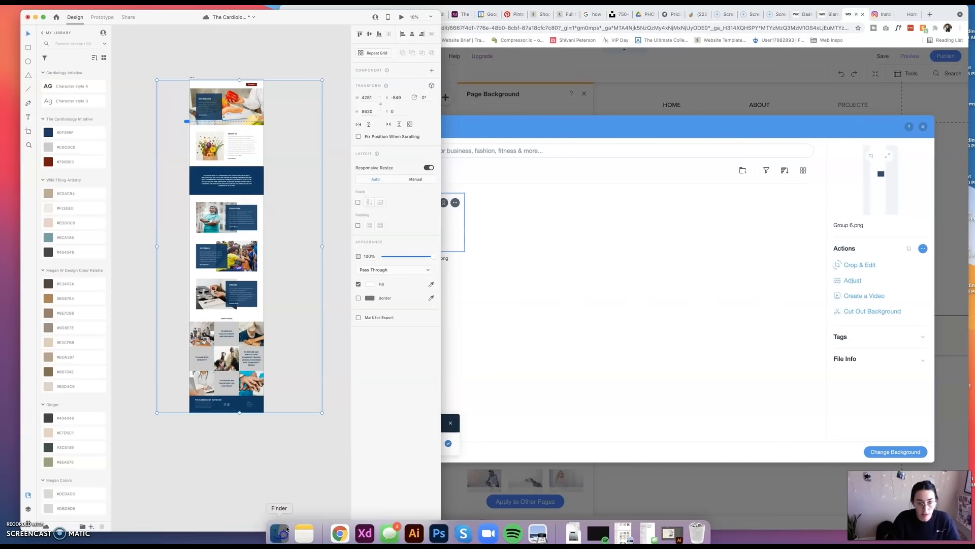
# Find the re-exported Group 6.png in the Cardiology folder's WEB IMAGES subfolder and upload it to the Wix site files.
pyautogui.click(286, 529)
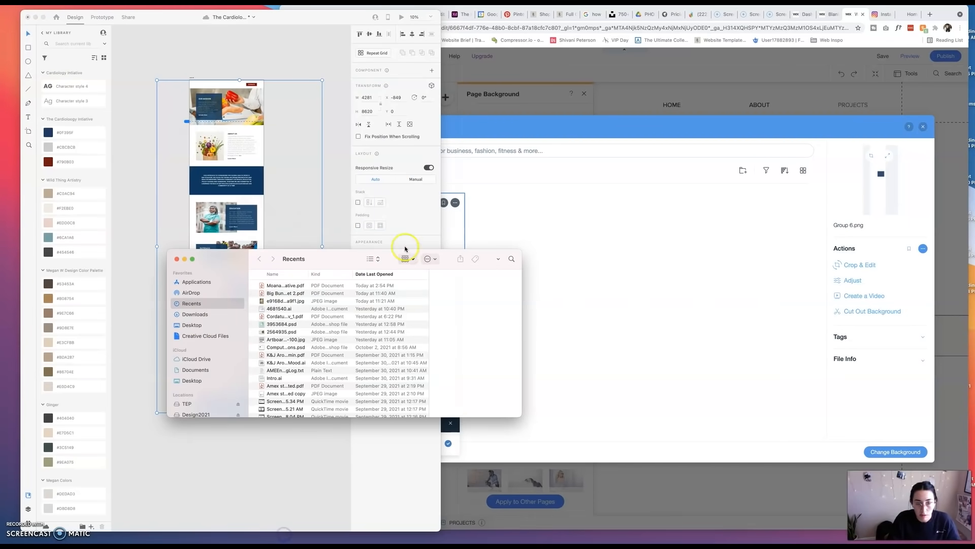
pyautogui.click(191, 324)
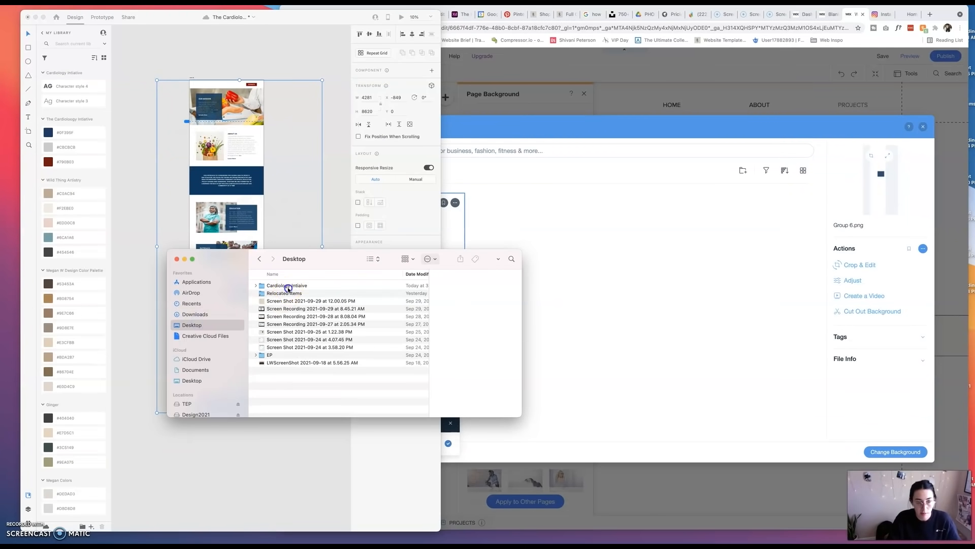
pyautogui.doubleClick(287, 286)
pyautogui.doubleClick(293, 309)
pyautogui.click(295, 287)
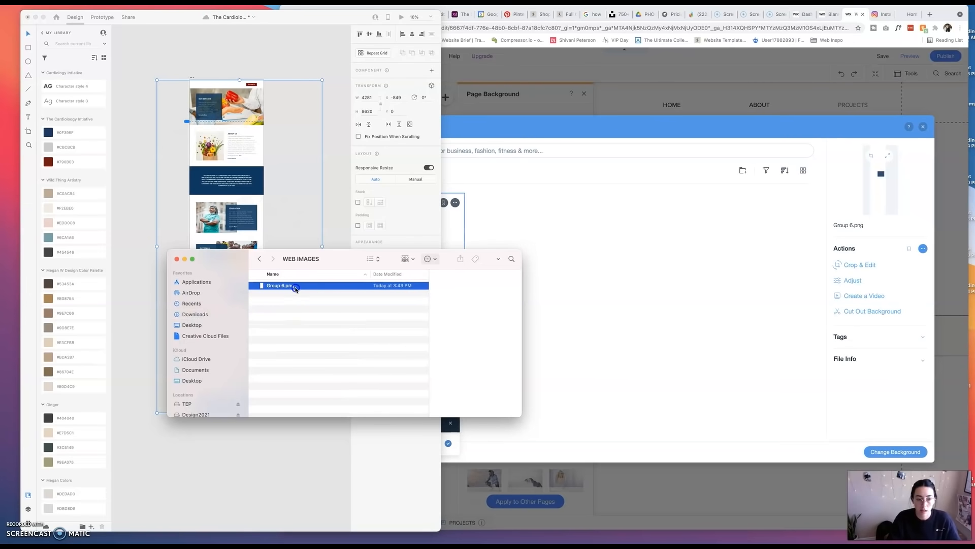
pyautogui.moveTo(275, 288); pyautogui.dragTo(667, 253)
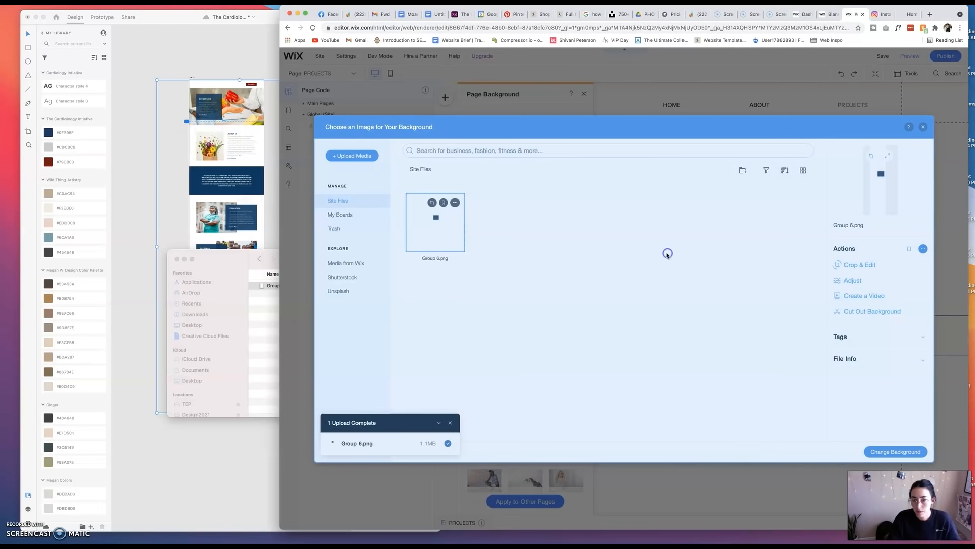
# Trash the old Group 6.png in the site files and set the newly uploaded version as the page background.
pyautogui.click(455, 202)
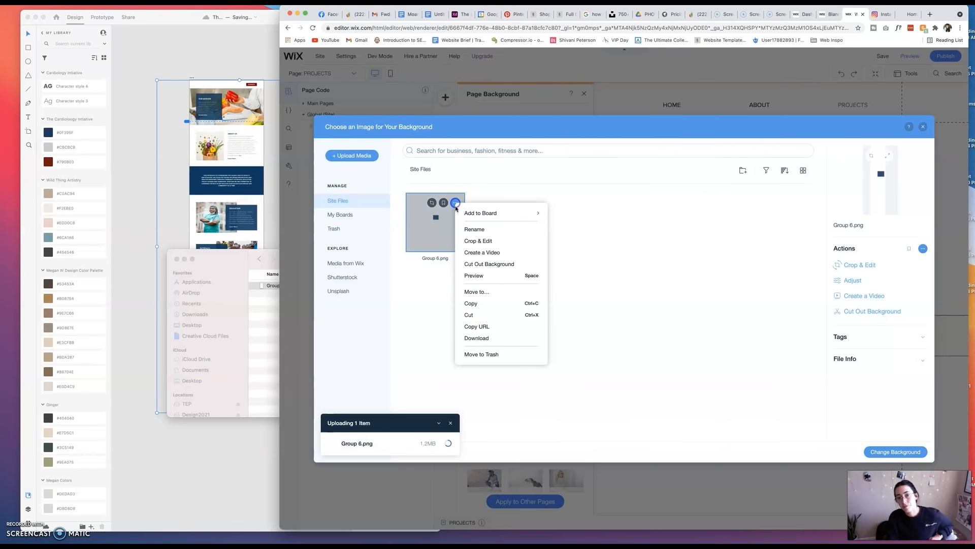
pyautogui.click(480, 354)
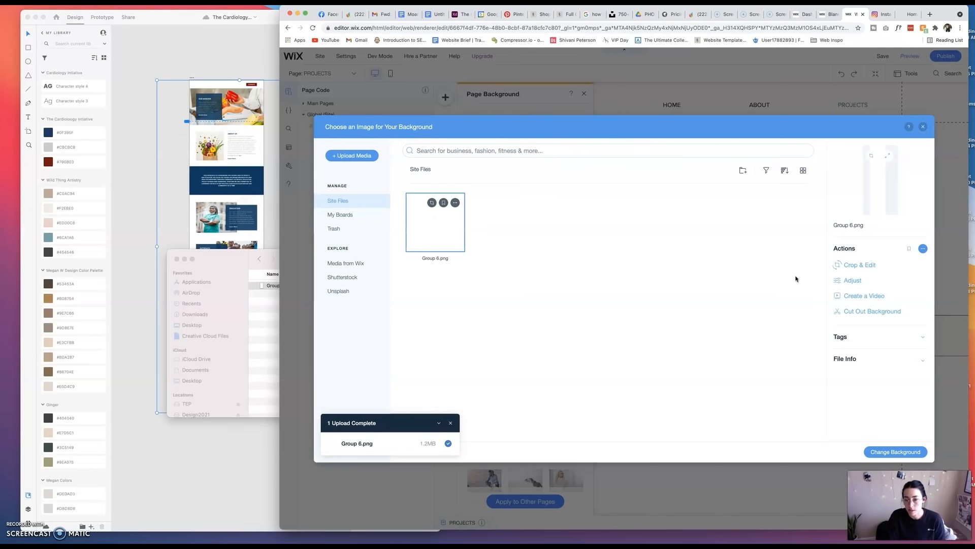
pyautogui.click(439, 234)
pyautogui.click(896, 452)
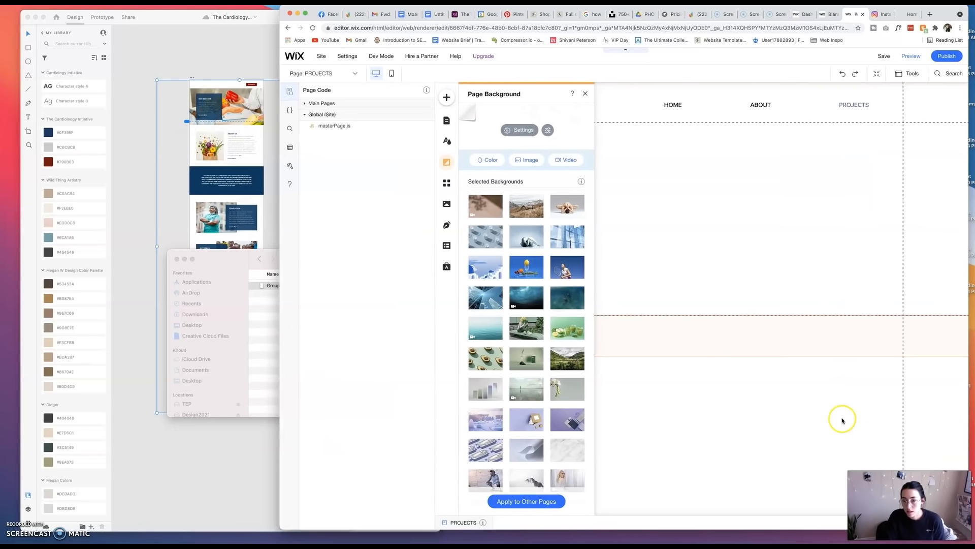
pyautogui.click(585, 94)
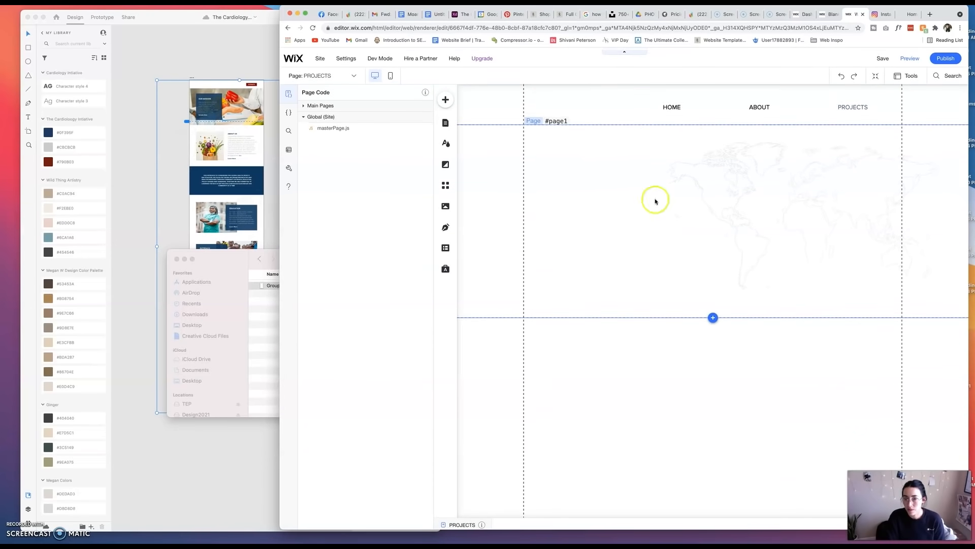
pyautogui.click(694, 193)
pyautogui.click(745, 174)
pyautogui.click(616, 348)
pyautogui.click(712, 315)
pyautogui.click(608, 169)
pyautogui.click(566, 219)
pyautogui.click(637, 204)
pyautogui.click(951, 135)
pyautogui.click(637, 204)
pyautogui.click(953, 135)
pyautogui.click(592, 203)
pyautogui.click(546, 130)
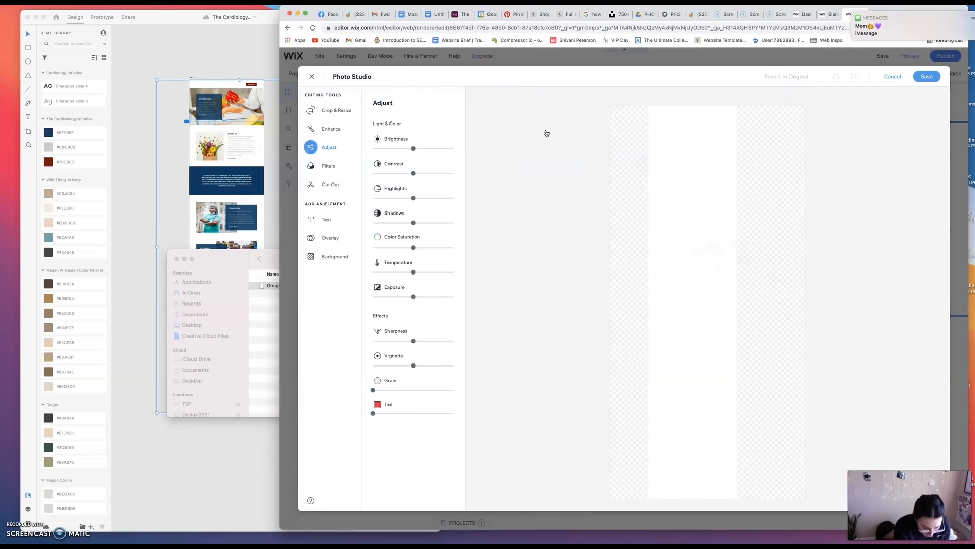
pyautogui.click(892, 76)
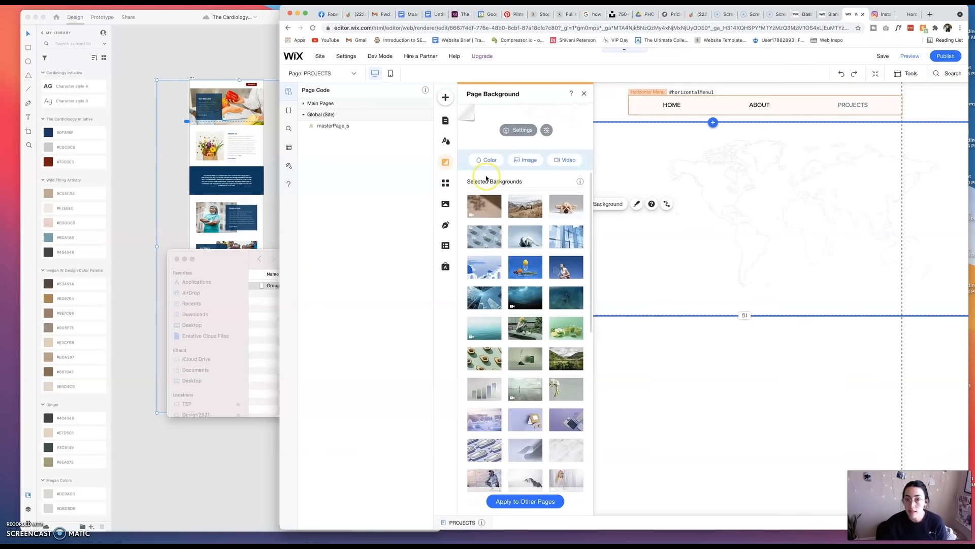
pyautogui.click(633, 201)
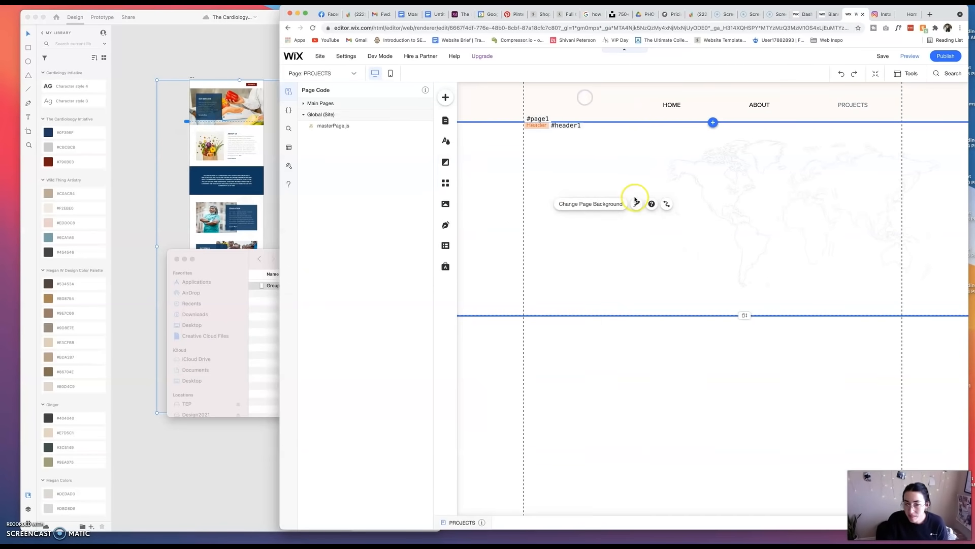
pyautogui.rightClick(643, 209)
pyautogui.click(684, 217)
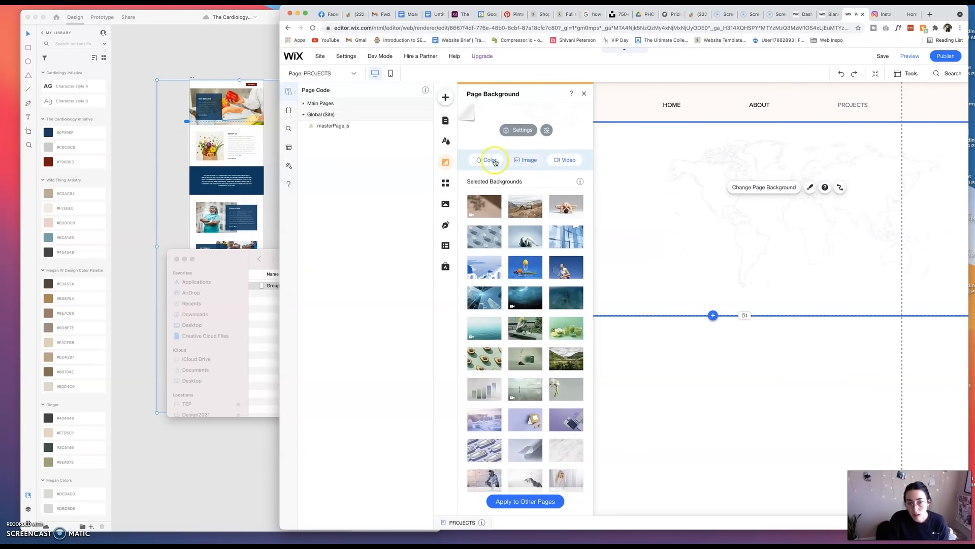
pyautogui.click(525, 160)
pyautogui.click(525, 228)
# Extend the page section below the header downward to make the page taller.
pyautogui.moveTo(752, 203); pyautogui.dragTo(677, 200)
pyautogui.press('Delete')
pyautogui.click(680, 184)
pyautogui.moveTo(745, 315); pyautogui.dragTo(748, 505)
pyautogui.click(788, 212)
# Adjust the display settings of the page's background image.
pyautogui.click(517, 130)
pyautogui.click(653, 199)
pyautogui.click(695, 267)
pyautogui.click(693, 279)
pyautogui.press('super+z')
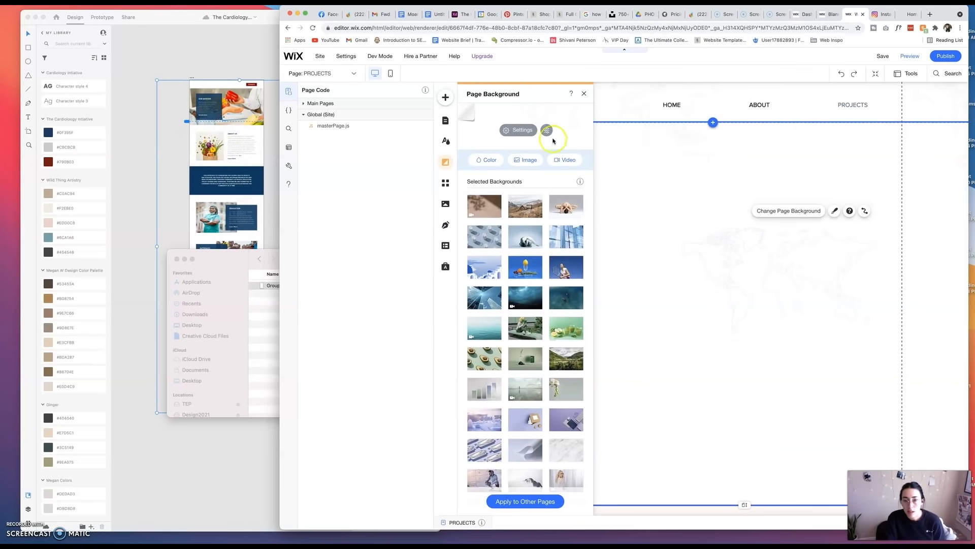
pyautogui.click(529, 130)
pyautogui.click(656, 126)
pyautogui.click(700, 93)
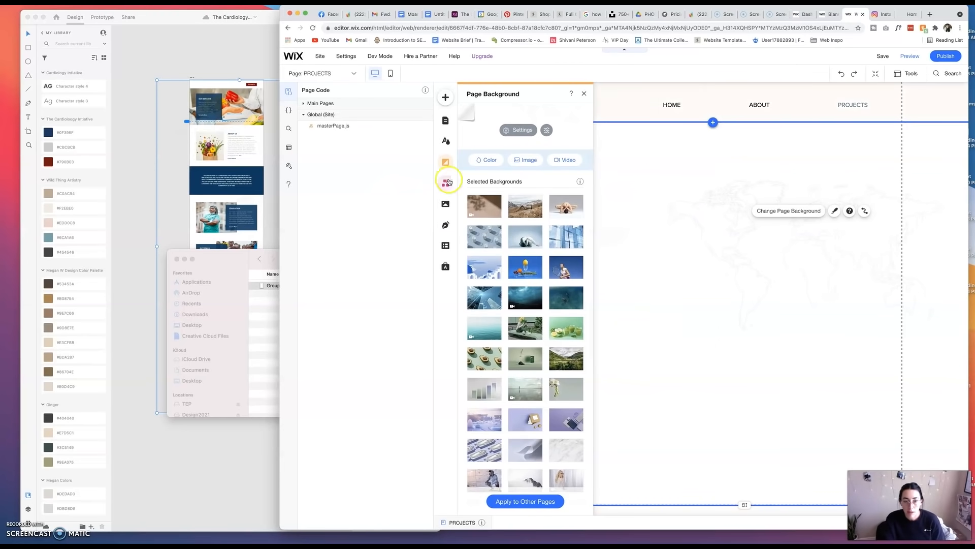
# Search the free Wix image collection for CARDIOLOGY while adding an image to the page.
pyautogui.click(446, 97)
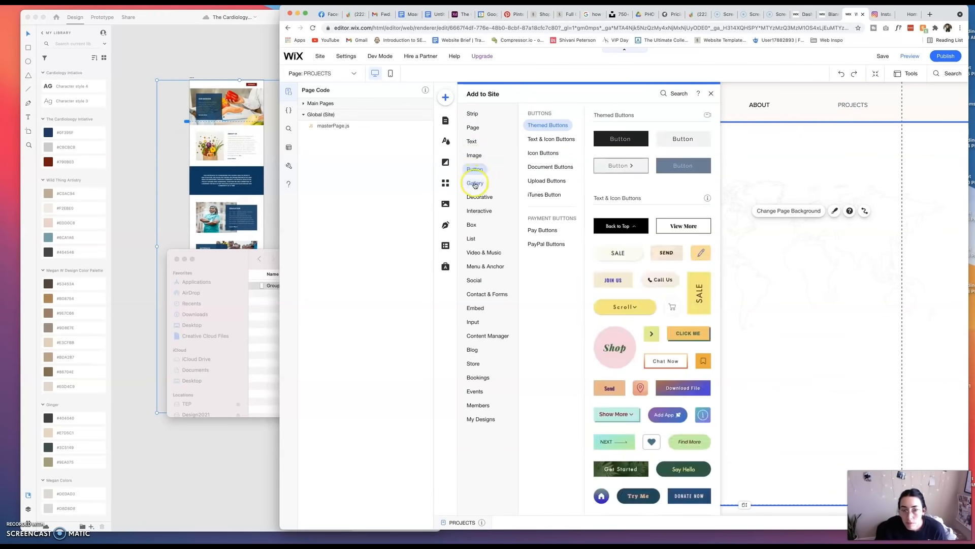
pyautogui.moveTo(473, 118)
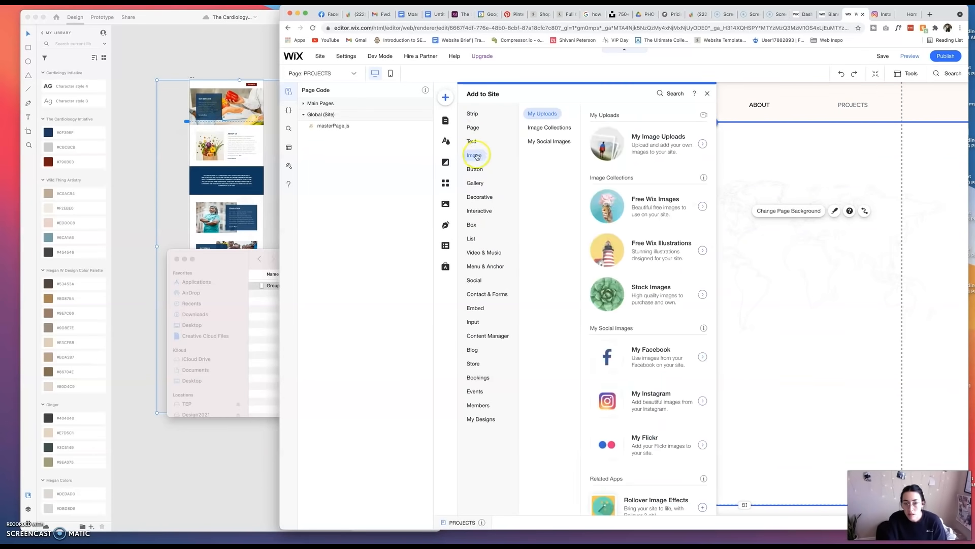
pyautogui.scroll(-5, 626, 308)
pyautogui.scroll(10, 626, 307)
pyautogui.click(539, 169)
pyautogui.scroll(-3, 653, 239)
pyautogui.click(346, 273)
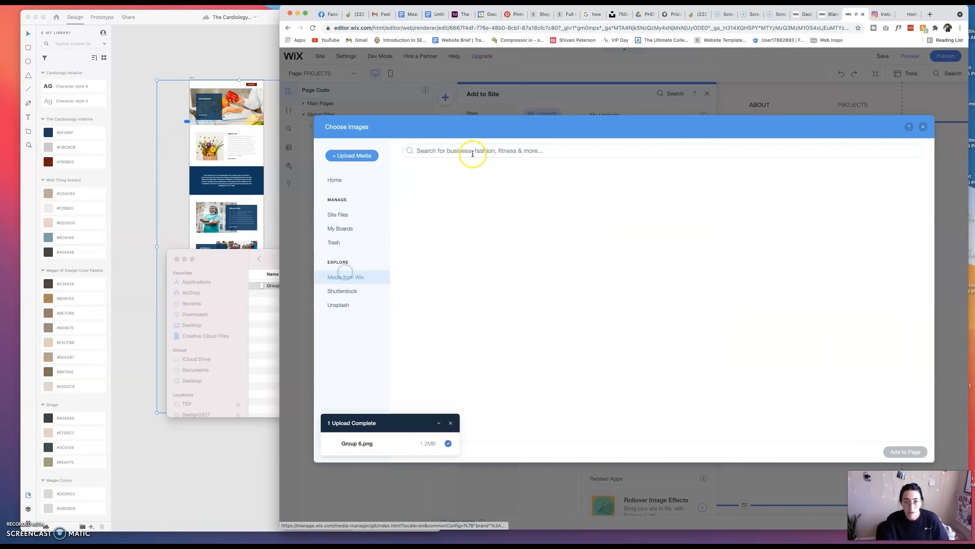
pyautogui.click(472, 152)
pyautogui.write('CARDIOLOGY')
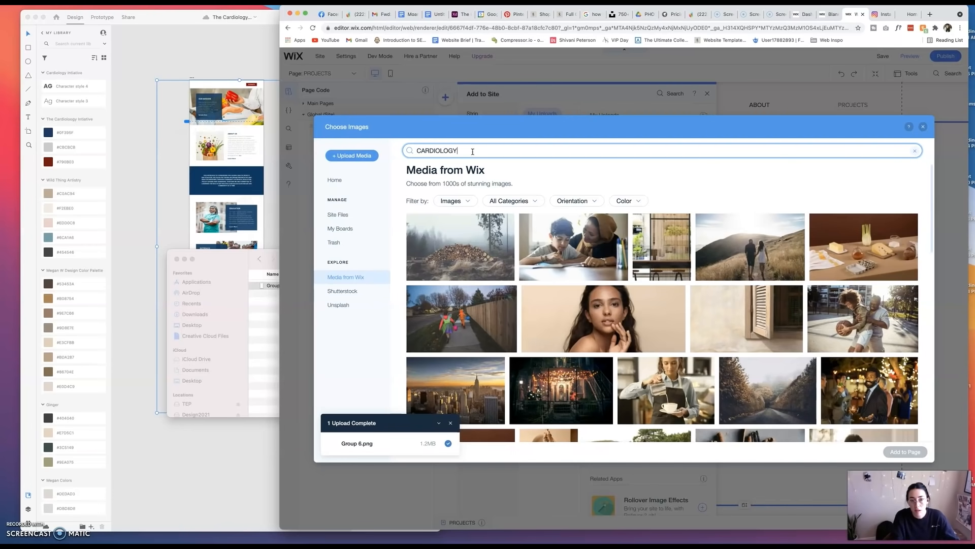
pyautogui.press('Return')
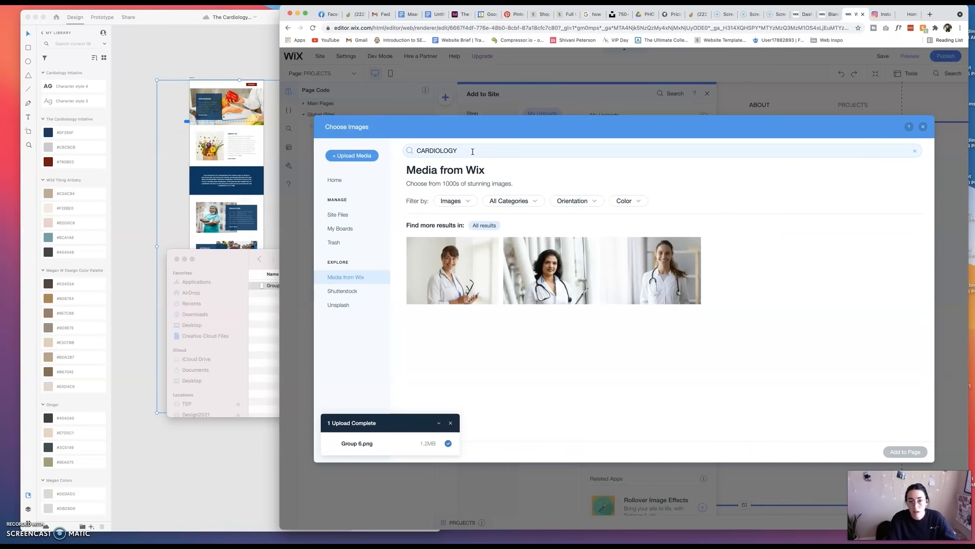
# Search the Wix media for NUTRITION and browse the matching images.
pyautogui.click(440, 151)
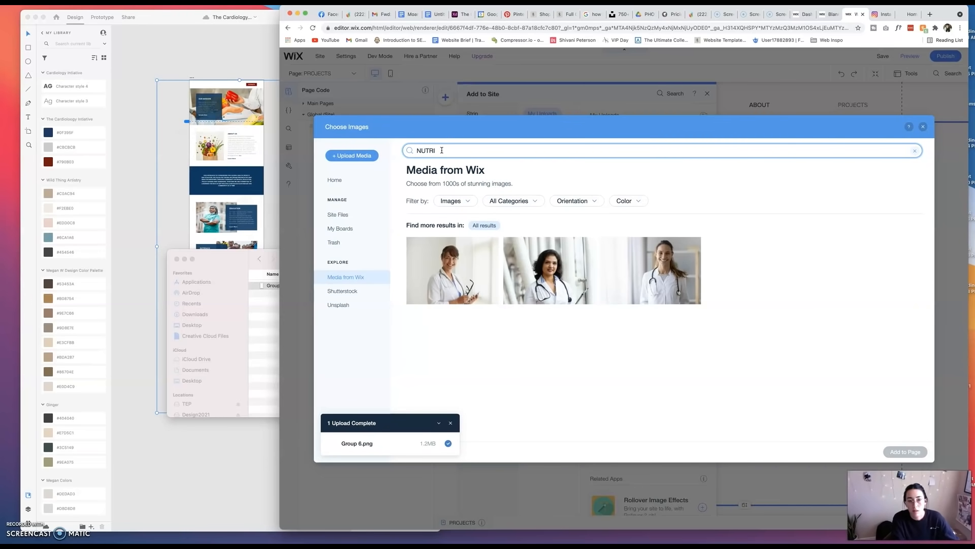
pyautogui.write('NUTRITION')
pyautogui.press('Return')
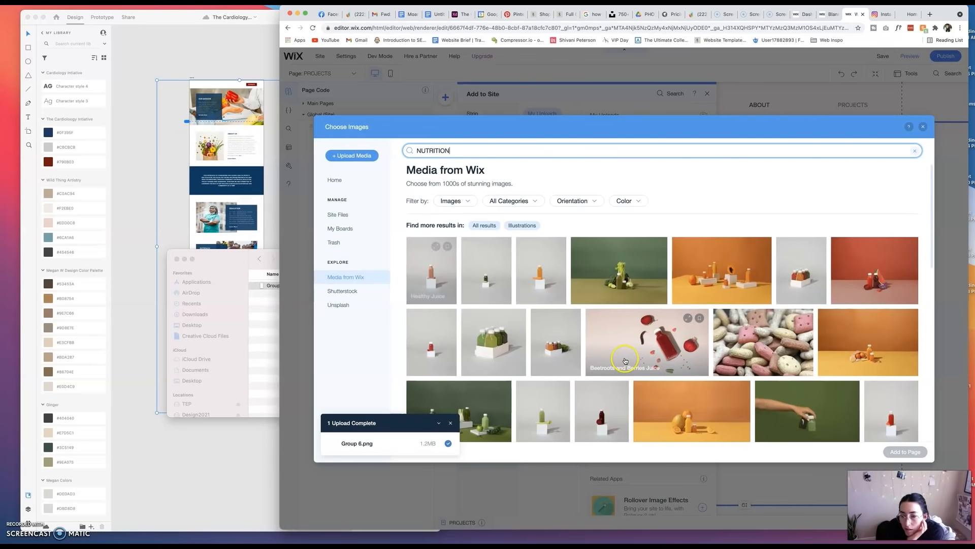
pyautogui.scroll(-5, 635, 351)
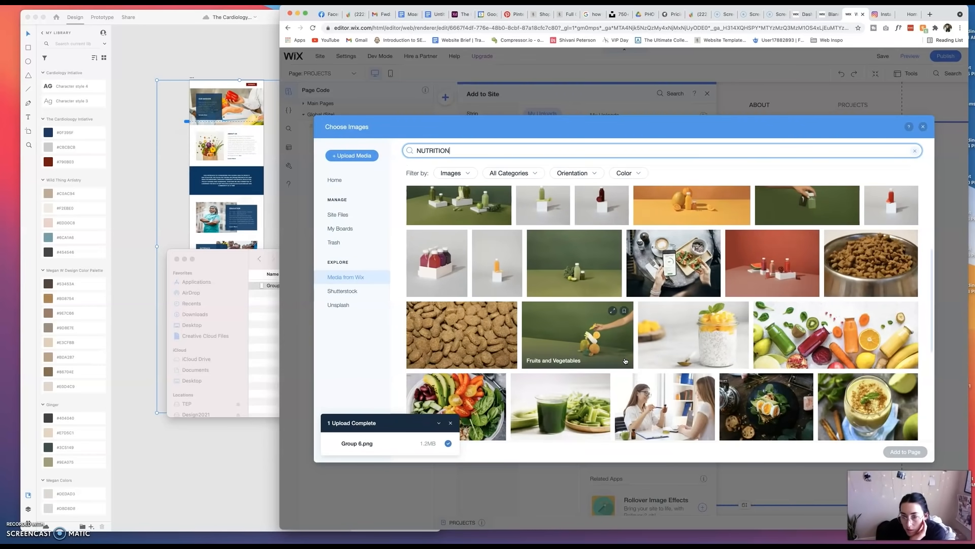
pyautogui.scroll(-2, 626, 360)
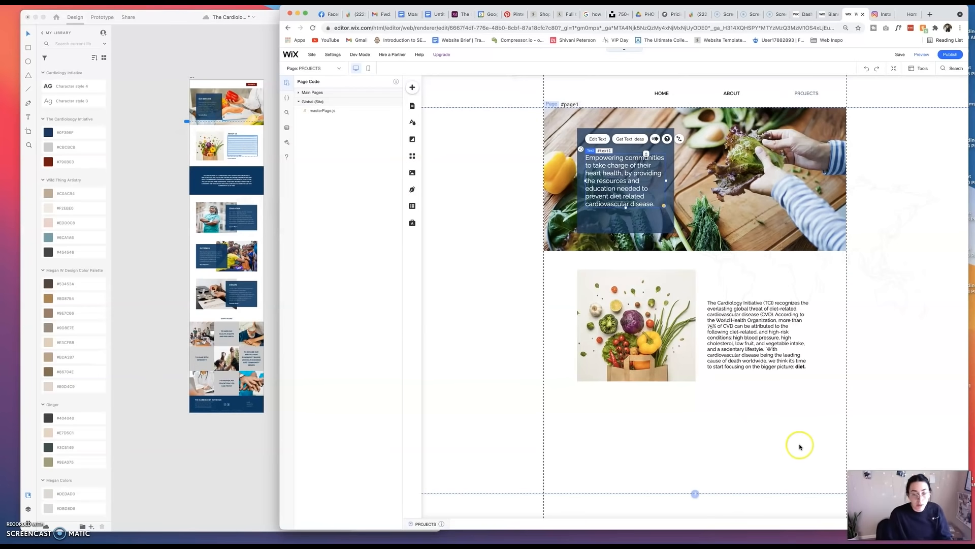
# Try to group the vegetable-bag photo with the paragraph about The Cardiology Initiative beside it.
pyautogui.click(690, 404)
pyautogui.click(692, 360)
pyautogui.keyDown('shift'); pyautogui.click(721, 355); pyautogui.keyUp('shift')
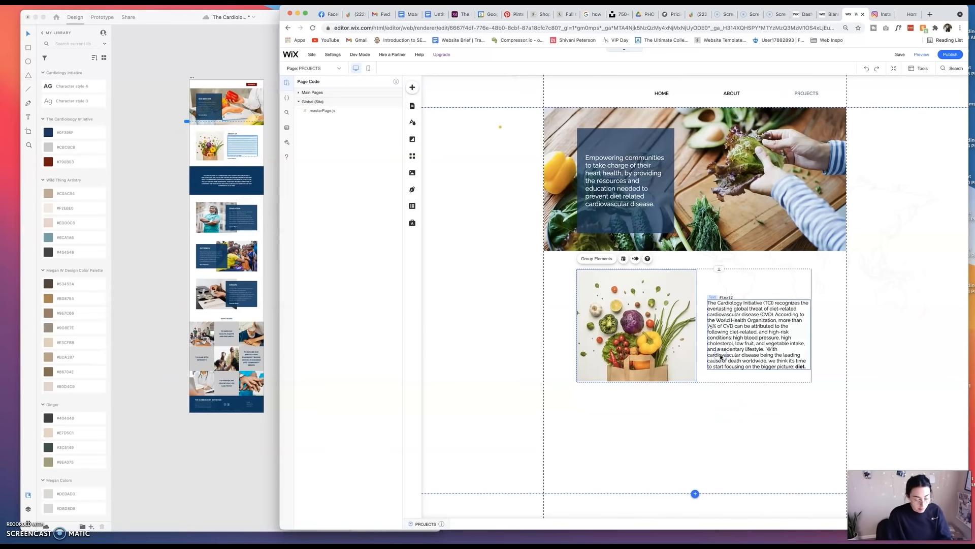
pyautogui.press('super+g')
pyautogui.click(727, 354)
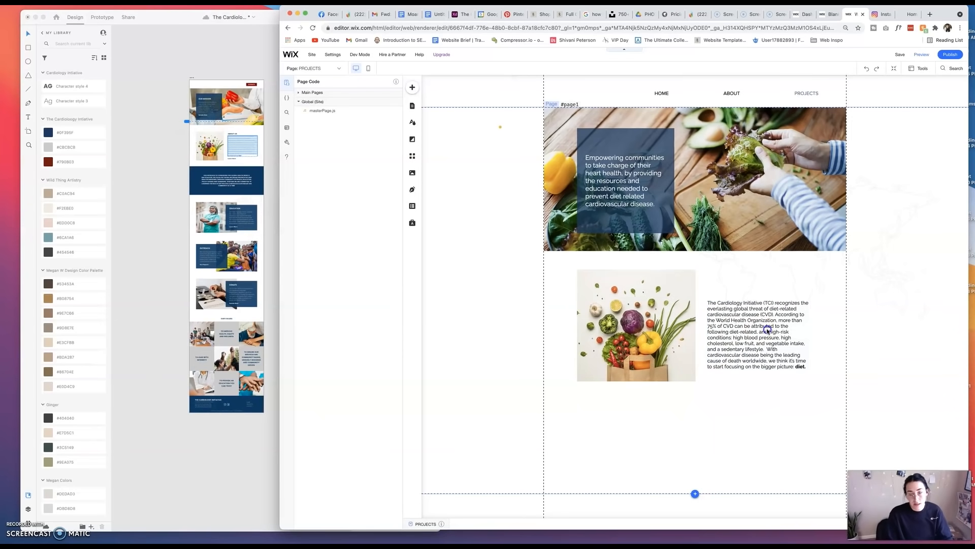
pyautogui.click(764, 361)
pyautogui.click(736, 401)
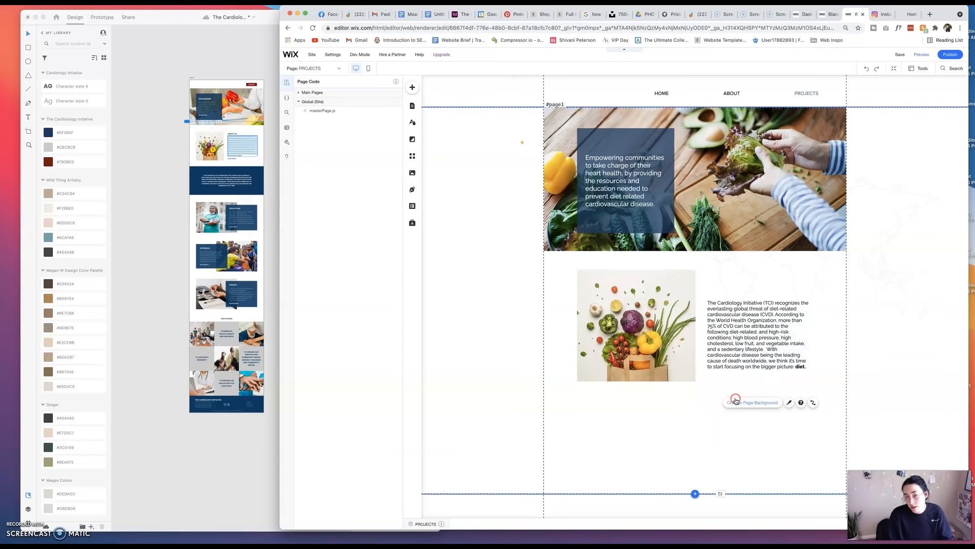
# Move the vegetable-bag photo lower on the page and switch to the Instagram conversation.
pyautogui.click(716, 362)
pyautogui.rightClick(714, 308)
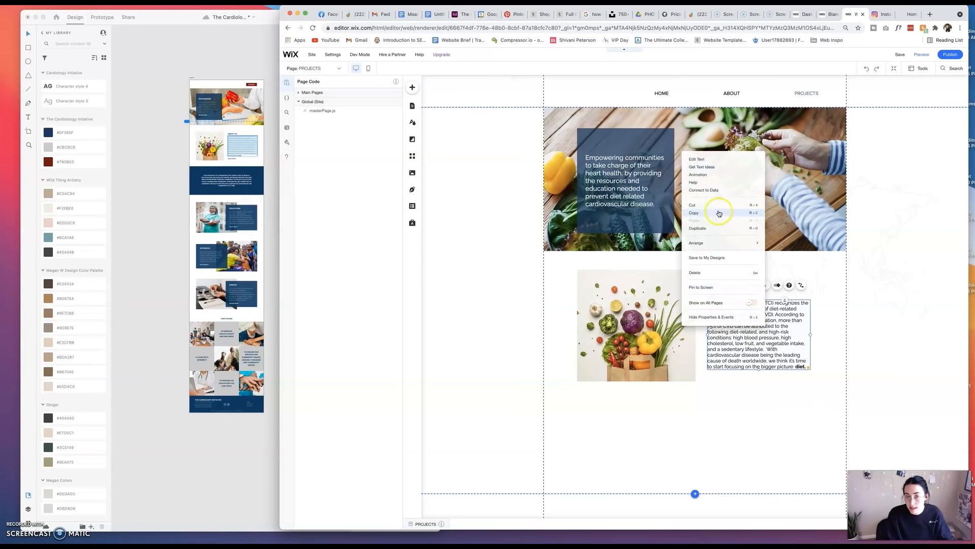
pyautogui.click(727, 400)
pyautogui.click(631, 330)
pyautogui.moveTo(631, 329); pyautogui.dragTo(653, 397)
pyautogui.hotkey('ctrl', 'Tab')
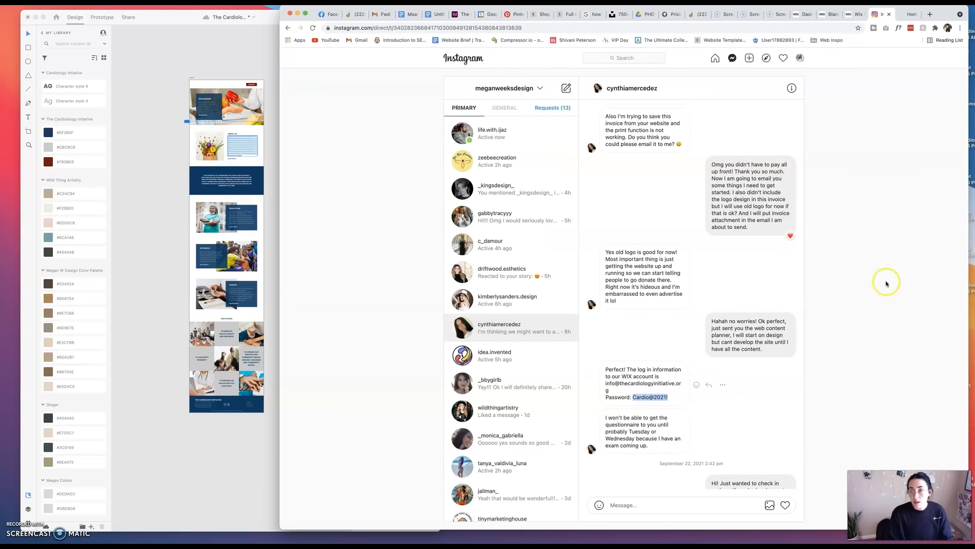
# Return to the Wix editor, shift the overlapping copy of the vegetable-bag photo and check its arrange options.
pyautogui.click(856, 14)
pyautogui.moveTo(662, 399); pyautogui.dragTo(625, 409)
pyautogui.rightClick(626, 409)
pyautogui.moveTo(656, 325)
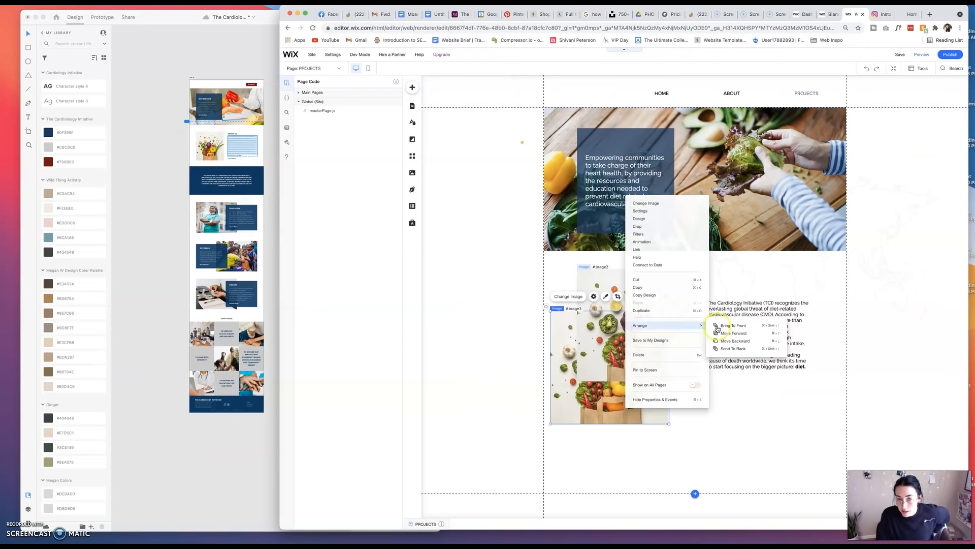
pyautogui.click(641, 440)
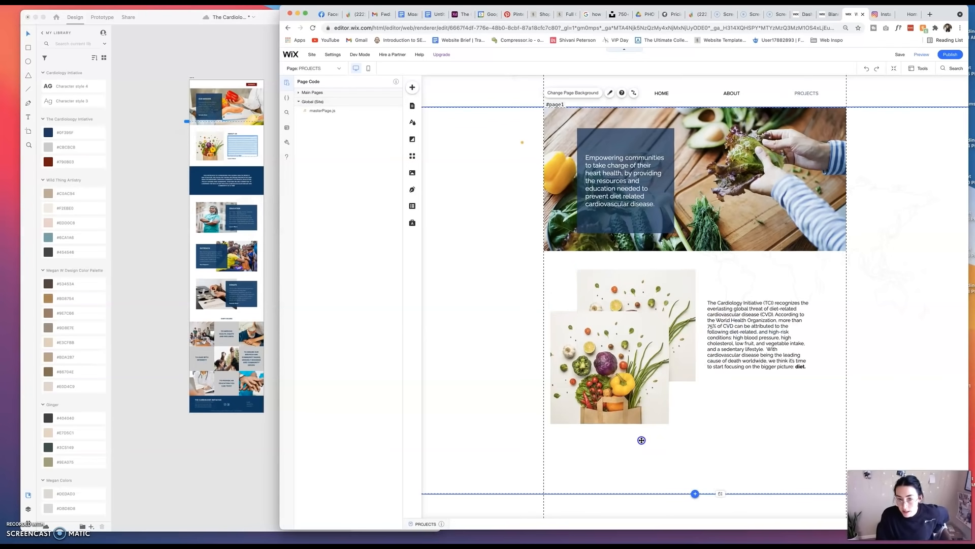
# Try the overlapping copy of the vegetable-bag photo at a smaller size and in other positions, and delete it.
pyautogui.moveTo(639, 411)
pyautogui.mouseDown()
pyautogui.moveTo(639, 423)
pyautogui.moveTo(639, 414)
pyautogui.mouseUp()
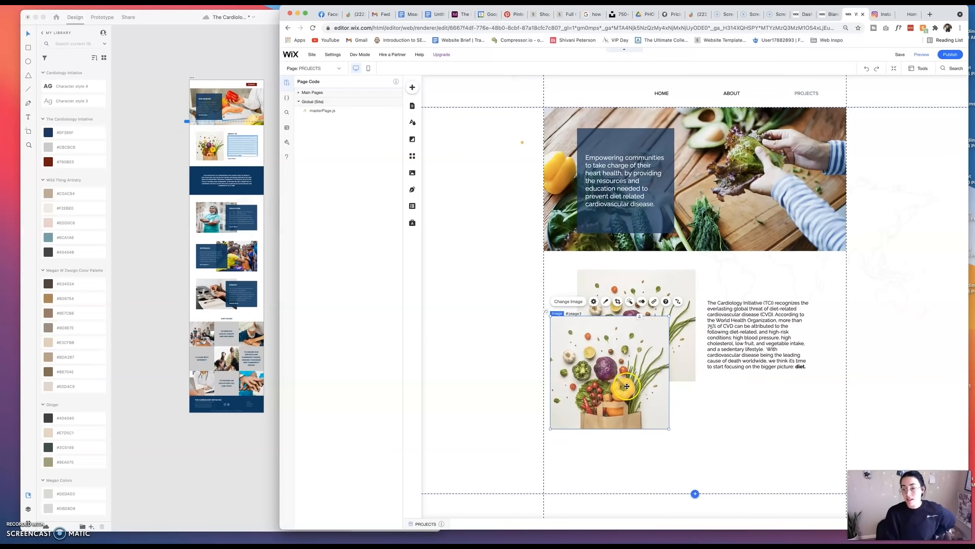
pyautogui.moveTo(619, 385); pyautogui.dragTo(627, 366)
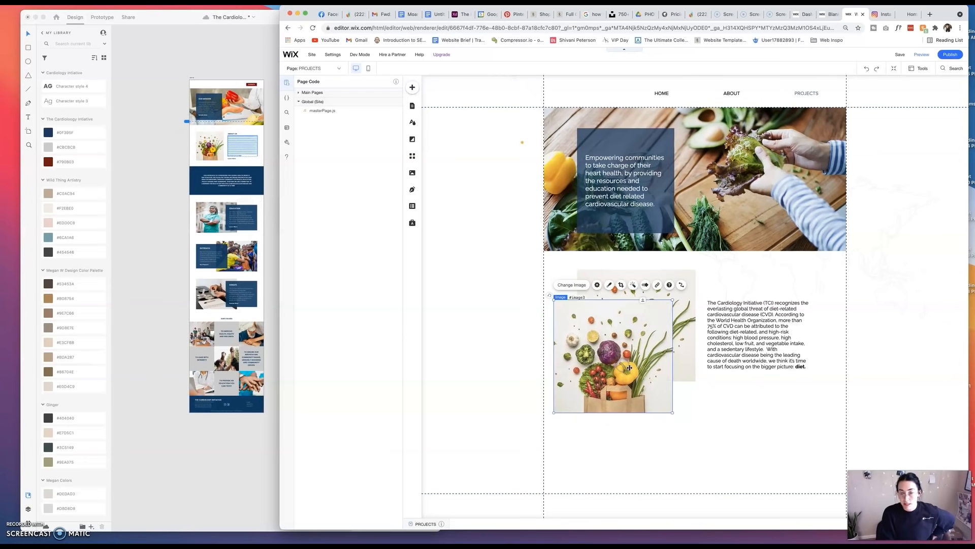
pyautogui.moveTo(672, 412); pyautogui.dragTo(664, 405)
pyautogui.moveTo(618, 372); pyautogui.dragTo(652, 393)
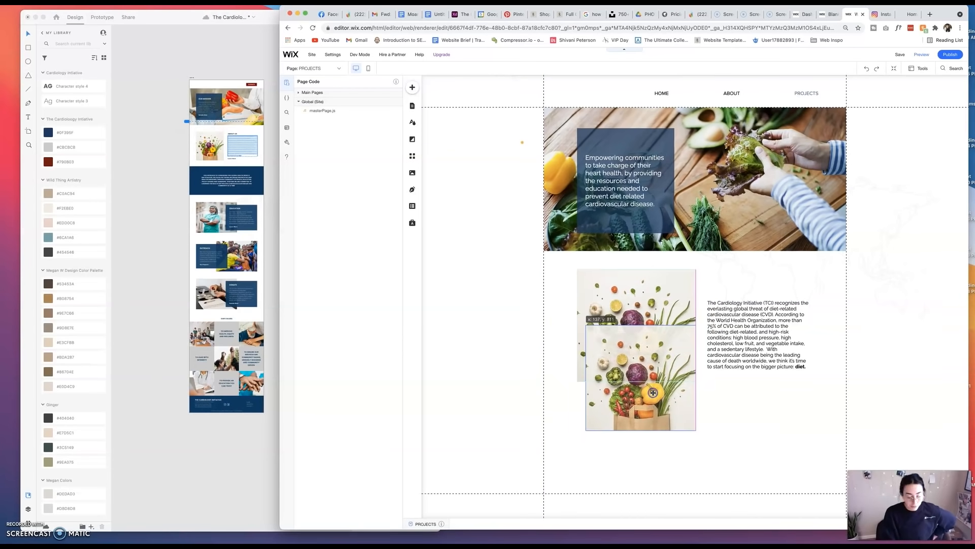
pyautogui.press('Delete')
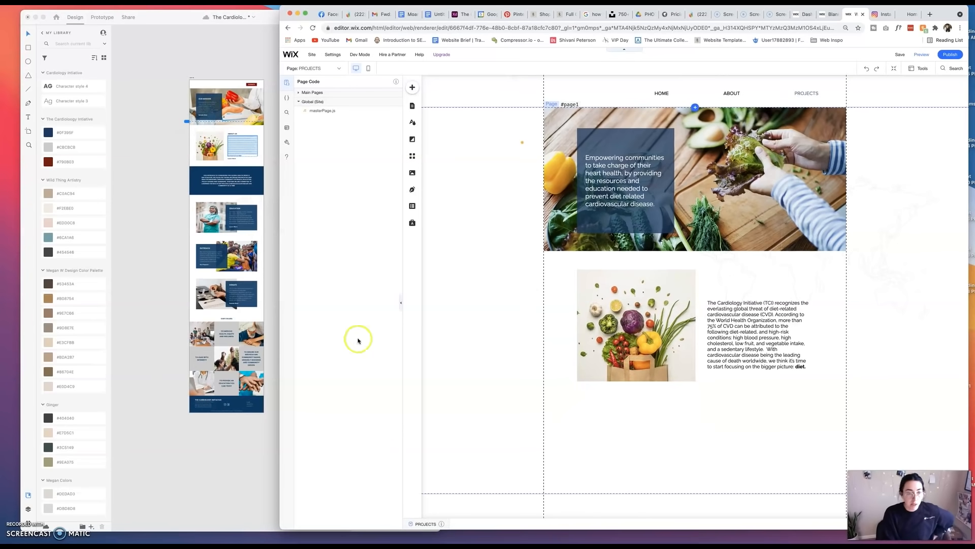
# Add a blue container box to the page and place it below the vegetable-bag photo, against the content area's left edge.
pyautogui.scroll(-1, 506, 326)
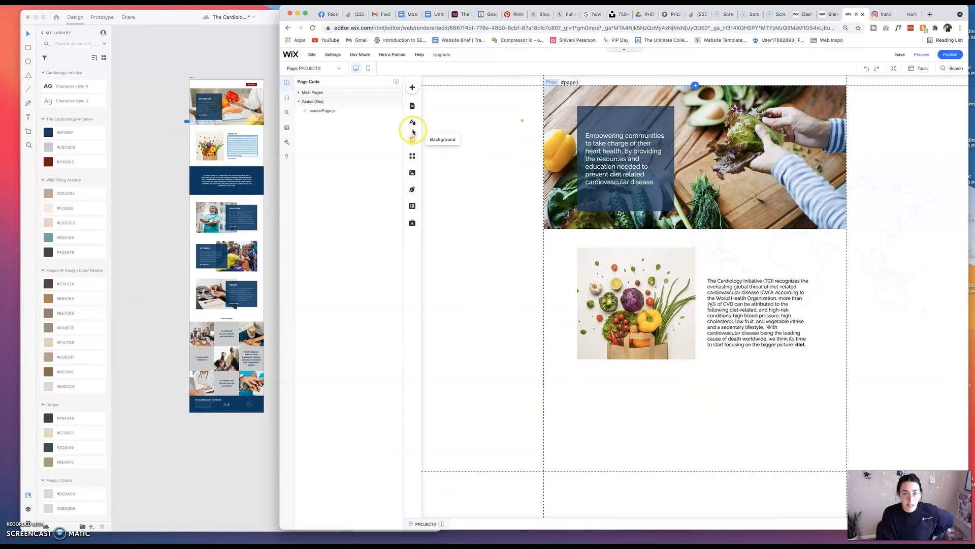
pyautogui.click(415, 88)
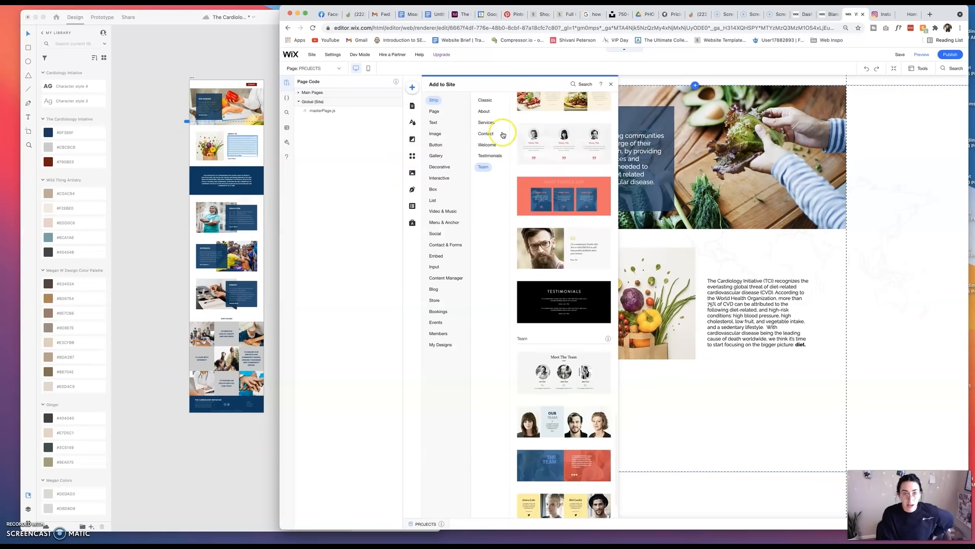
pyautogui.click(434, 192)
pyautogui.click(490, 111)
pyautogui.click(550, 149)
pyautogui.moveTo(658, 299); pyautogui.dragTo(603, 408)
# Customize the new container box's design with a solid dark navy fill at 100% opacity.
pyautogui.click(588, 368)
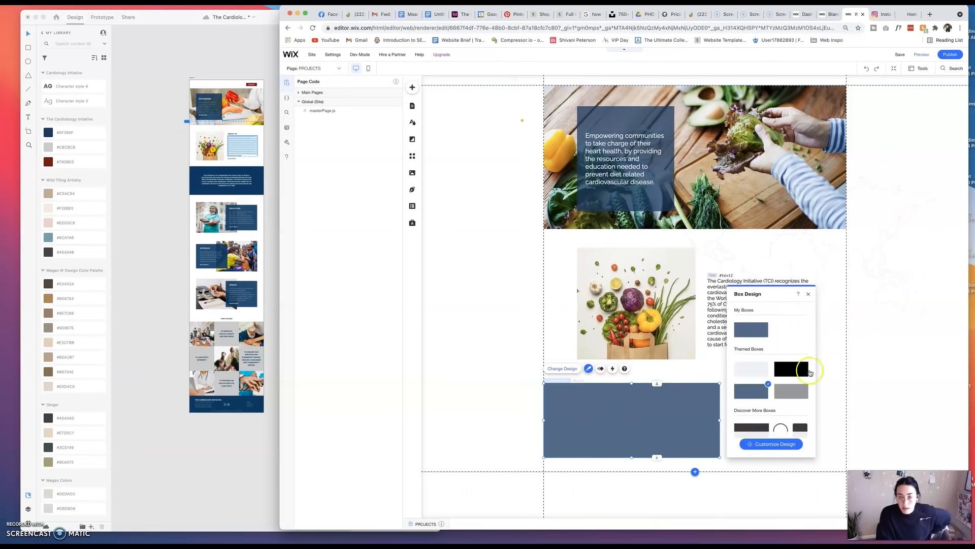
pyautogui.click(774, 443)
pyautogui.click(734, 294)
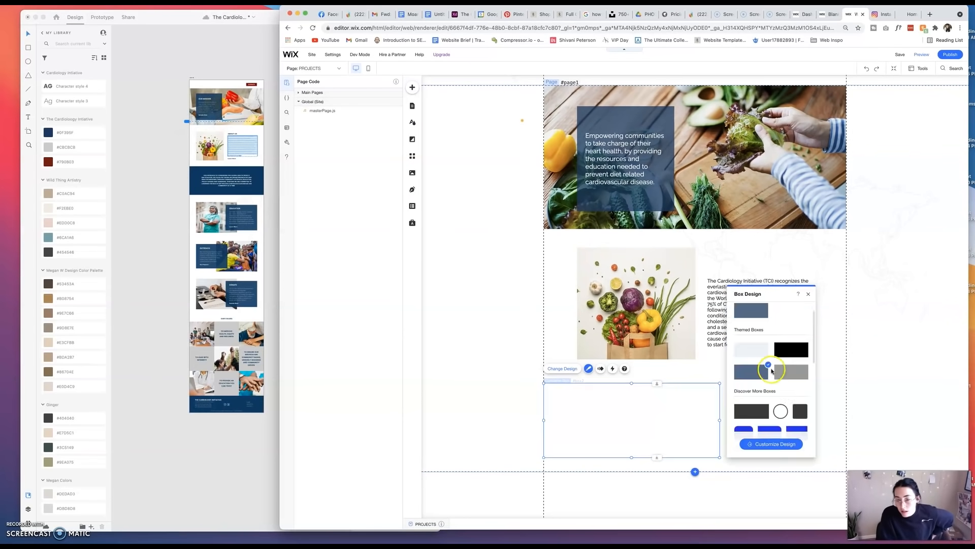
pyautogui.click(773, 443)
pyautogui.click(804, 355)
pyautogui.click(848, 391)
pyautogui.click(848, 394)
pyautogui.click(861, 358)
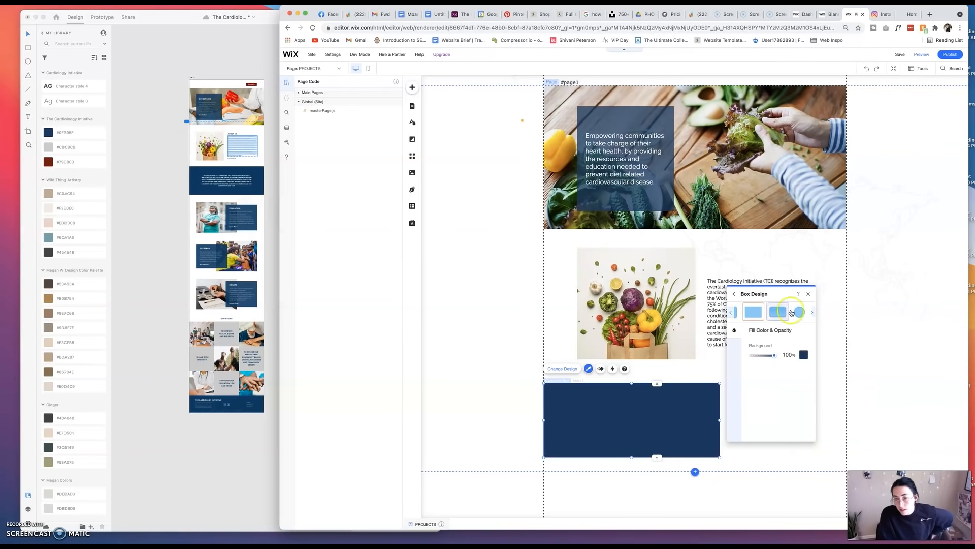
pyautogui.click(809, 294)
# Widen the navy box to span the full content width and extend its height downward.
pyautogui.moveTo(720, 421); pyautogui.dragTo(846, 418)
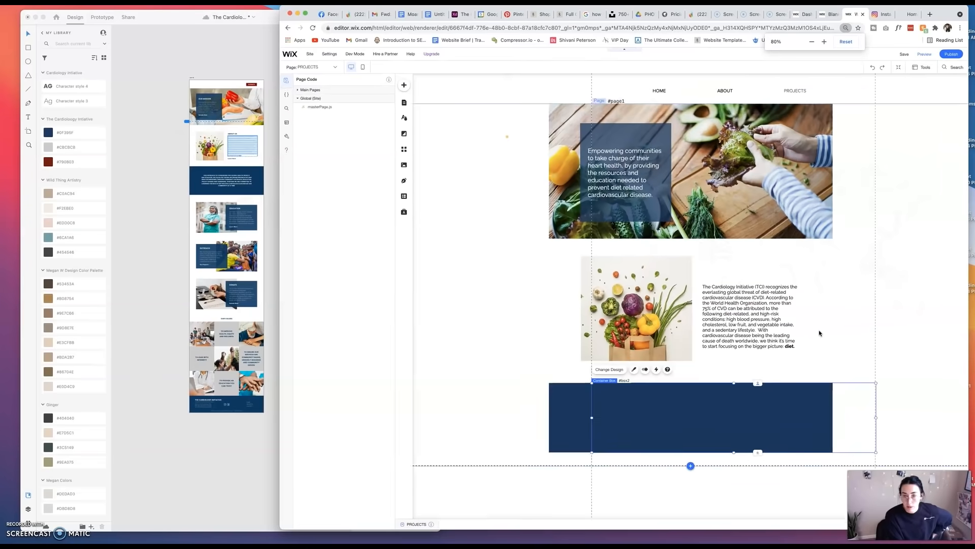
pyautogui.moveTo(695, 479); pyautogui.dragTo(694, 493)
pyautogui.click(784, 430)
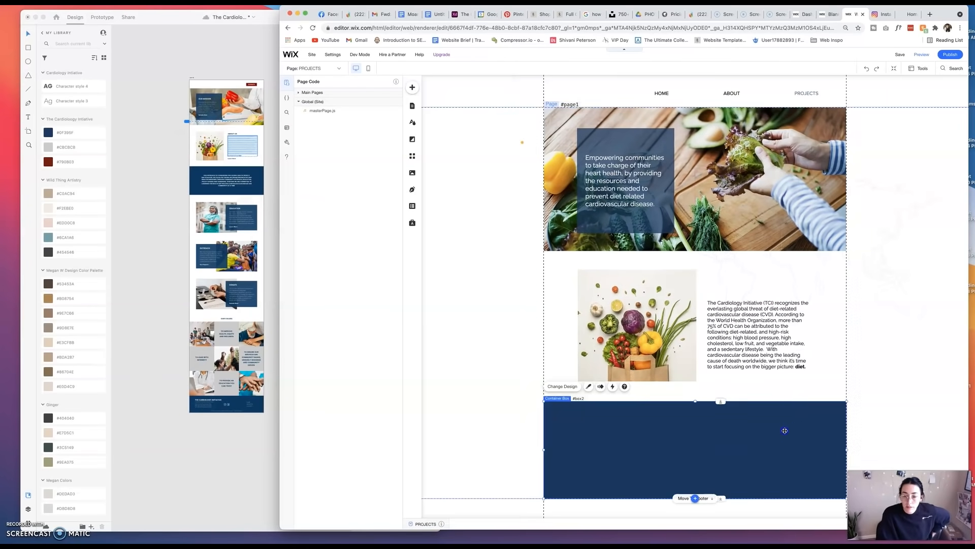